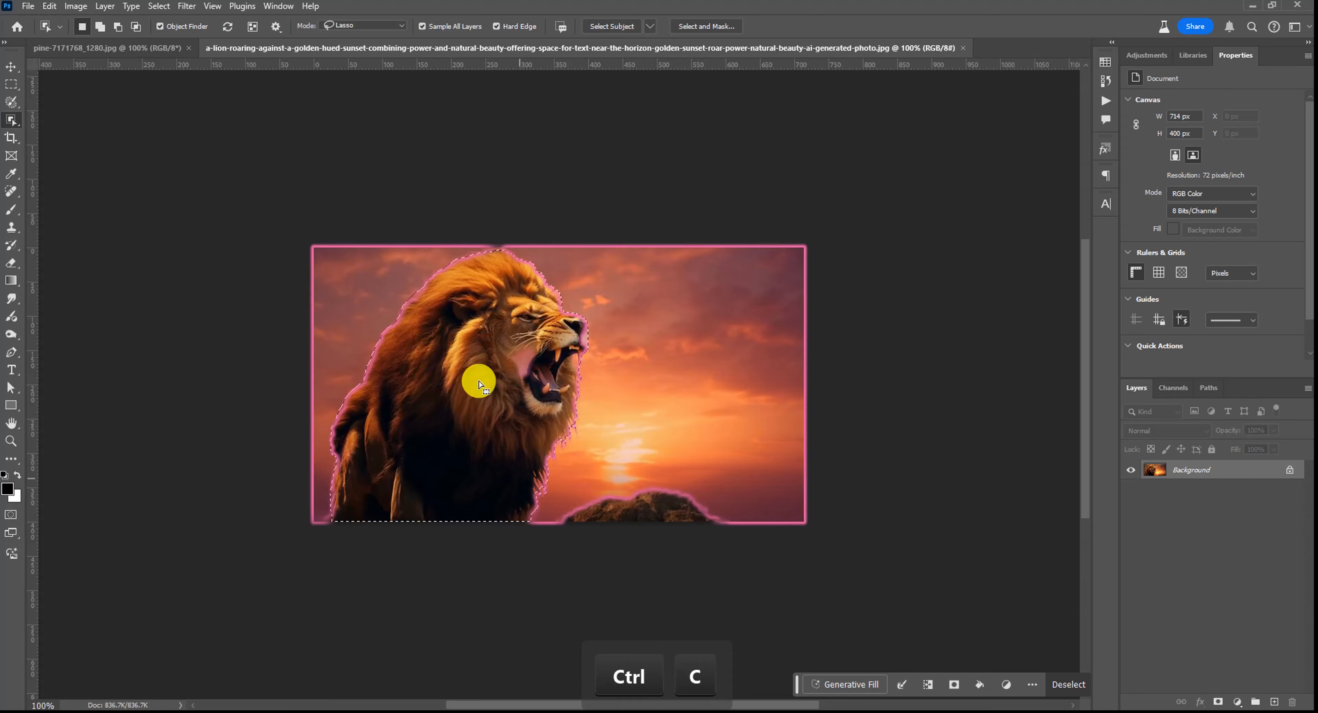
- Paste the copied lion selection into the pine forest document
left_click(145, 55)
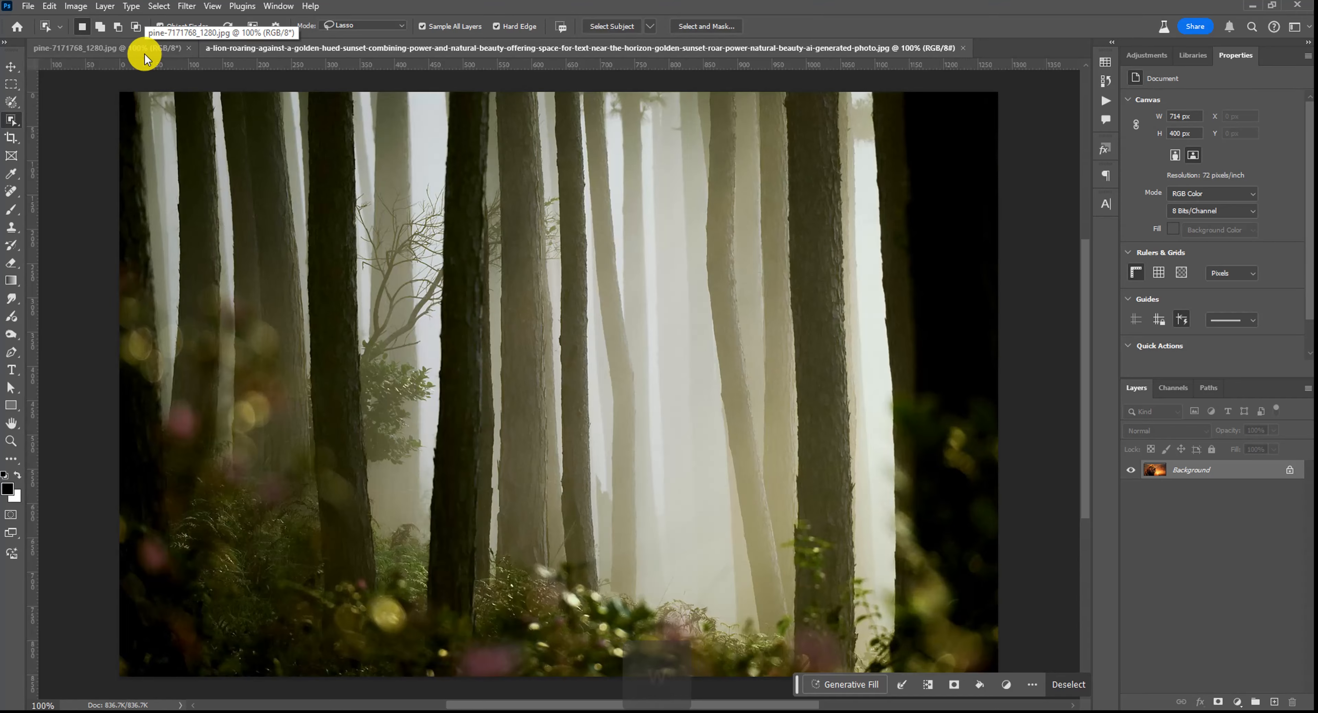
key("ctrl+v")
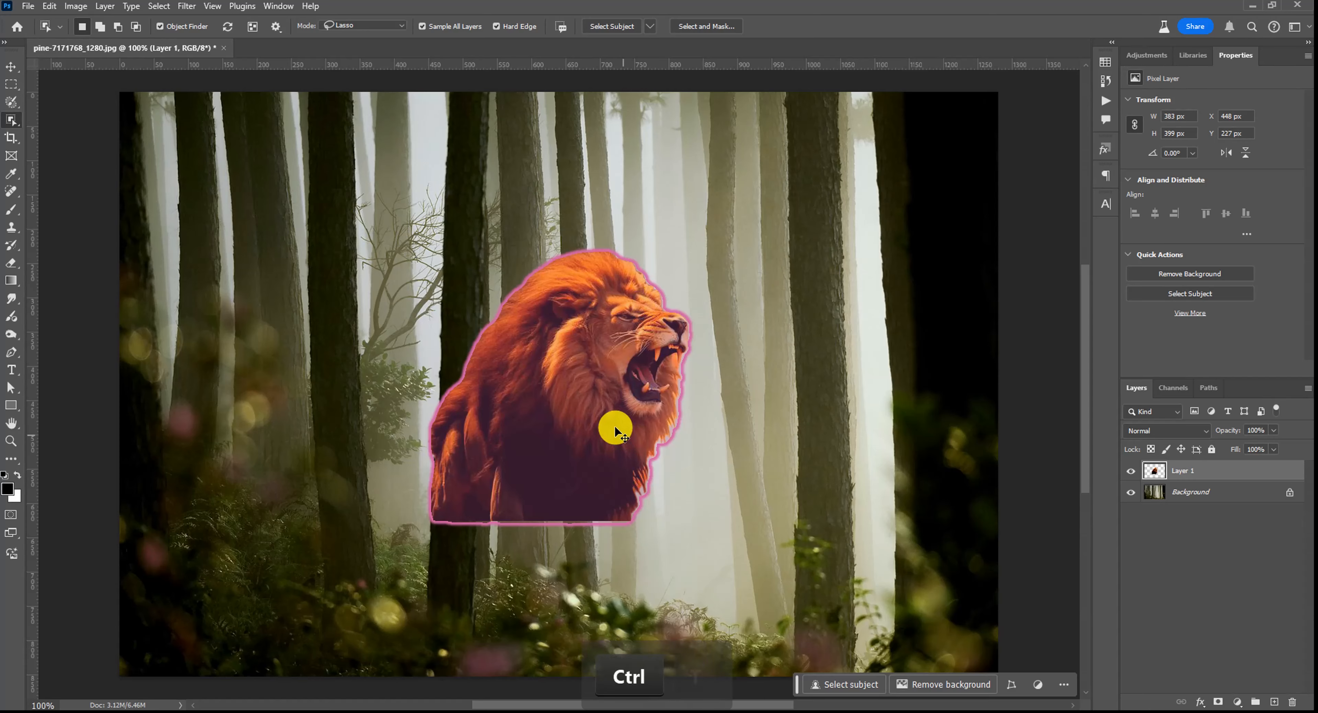
- Enlarge the lion layer with Free Transform to about 132%
key("ctrl+t")
left_click_drag(685, 252, 771, 164)
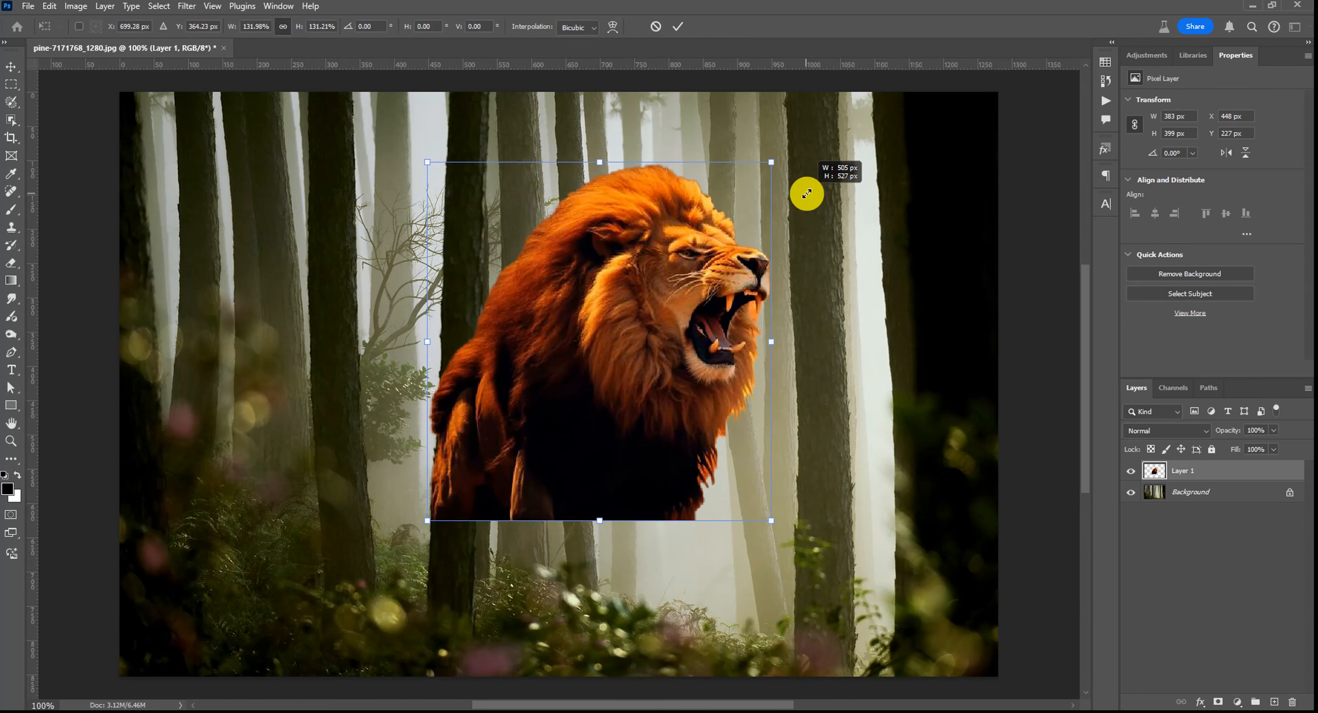
- Move the enlarged lion to the lower-left corner of the forest and commit the transform
scroll(752, 371, "down", 3)
scroll(752, 371, "down", 1)
left_click_drag(715, 369, 529, 463)
scroll(529, 464, "up", 1)
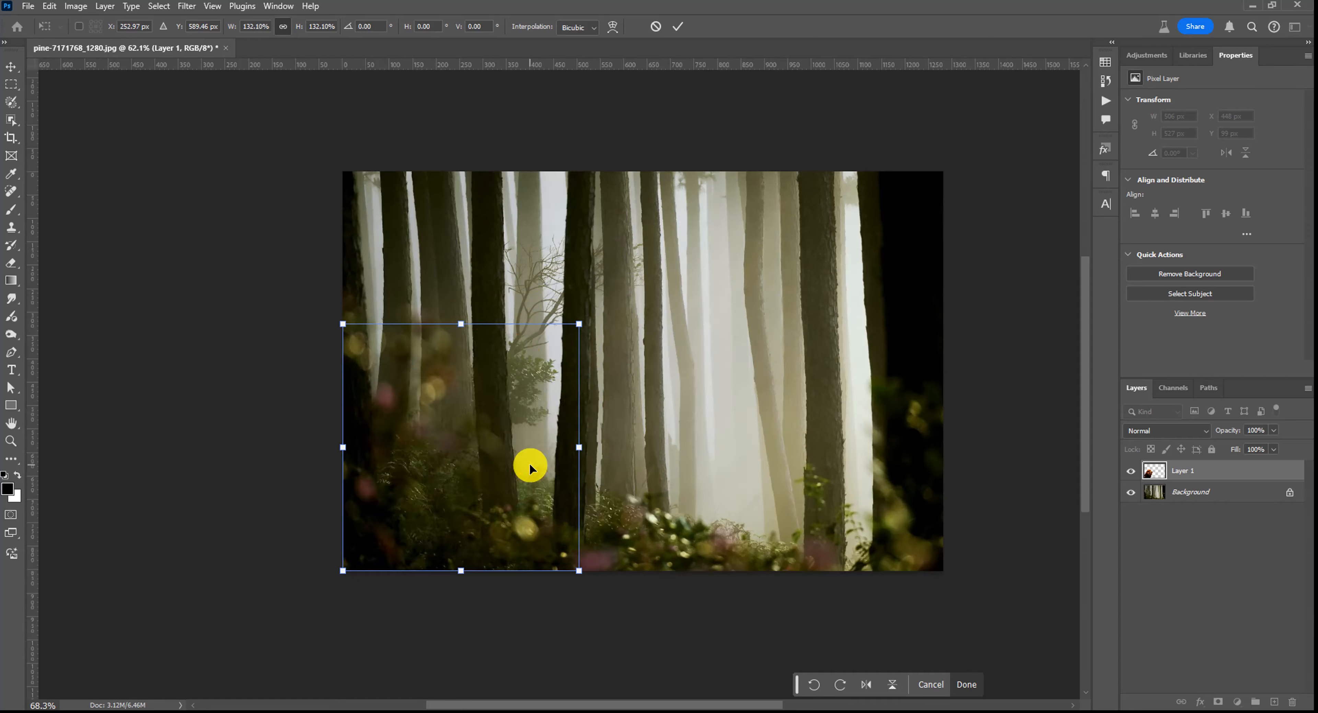
scroll(545, 467, "up", 3)
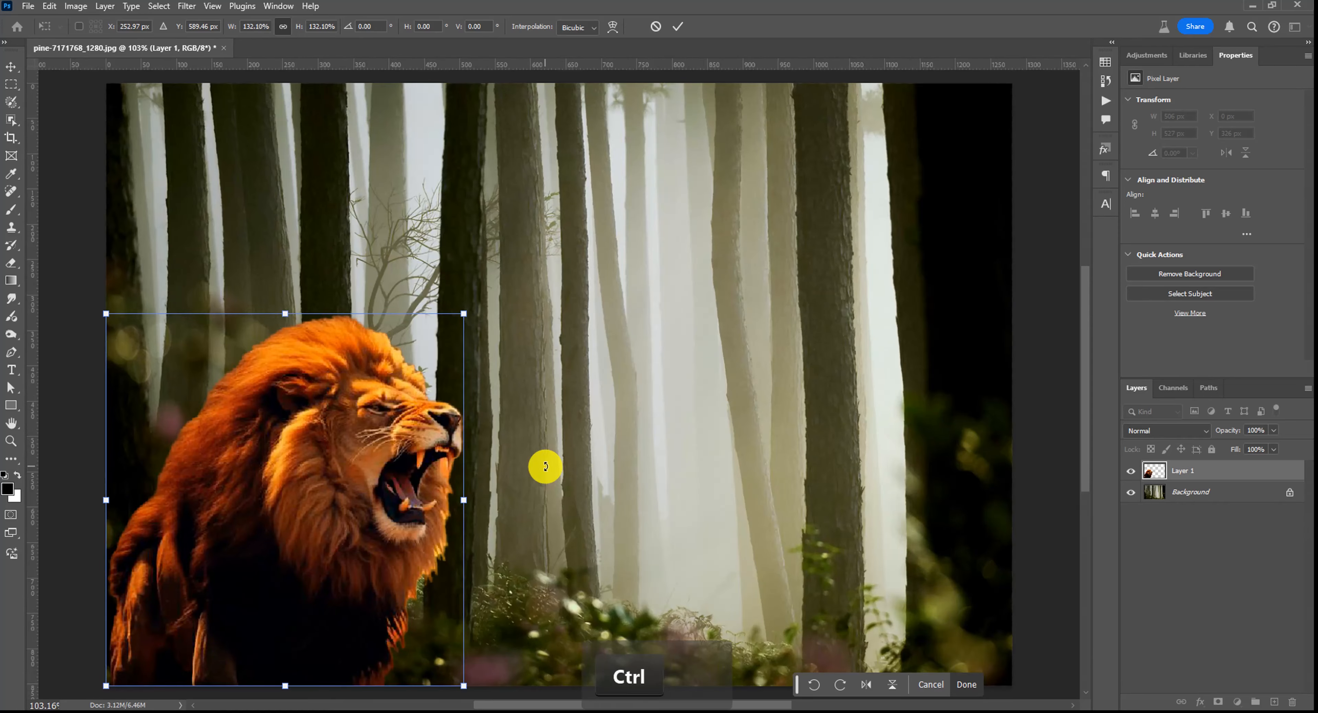
key("ctrl+space")
right_click(589, 410)
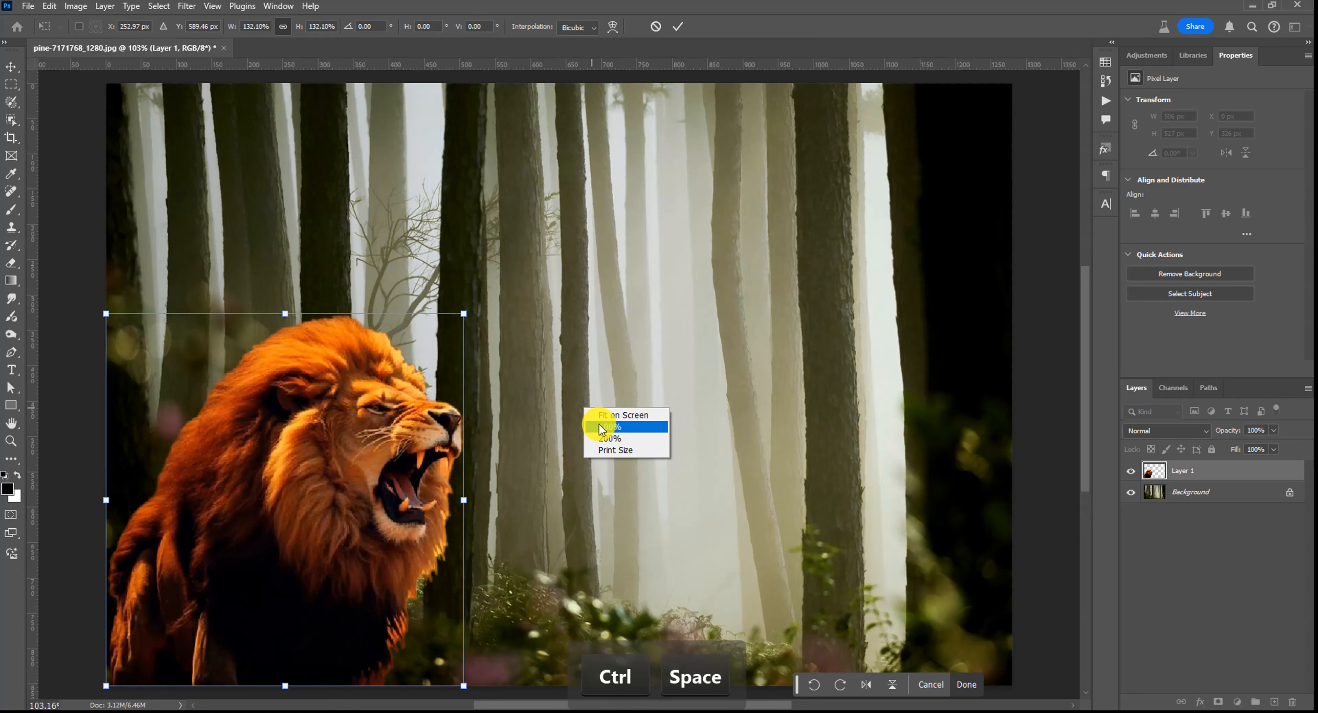
left_click(603, 429)
double_click(345, 482)
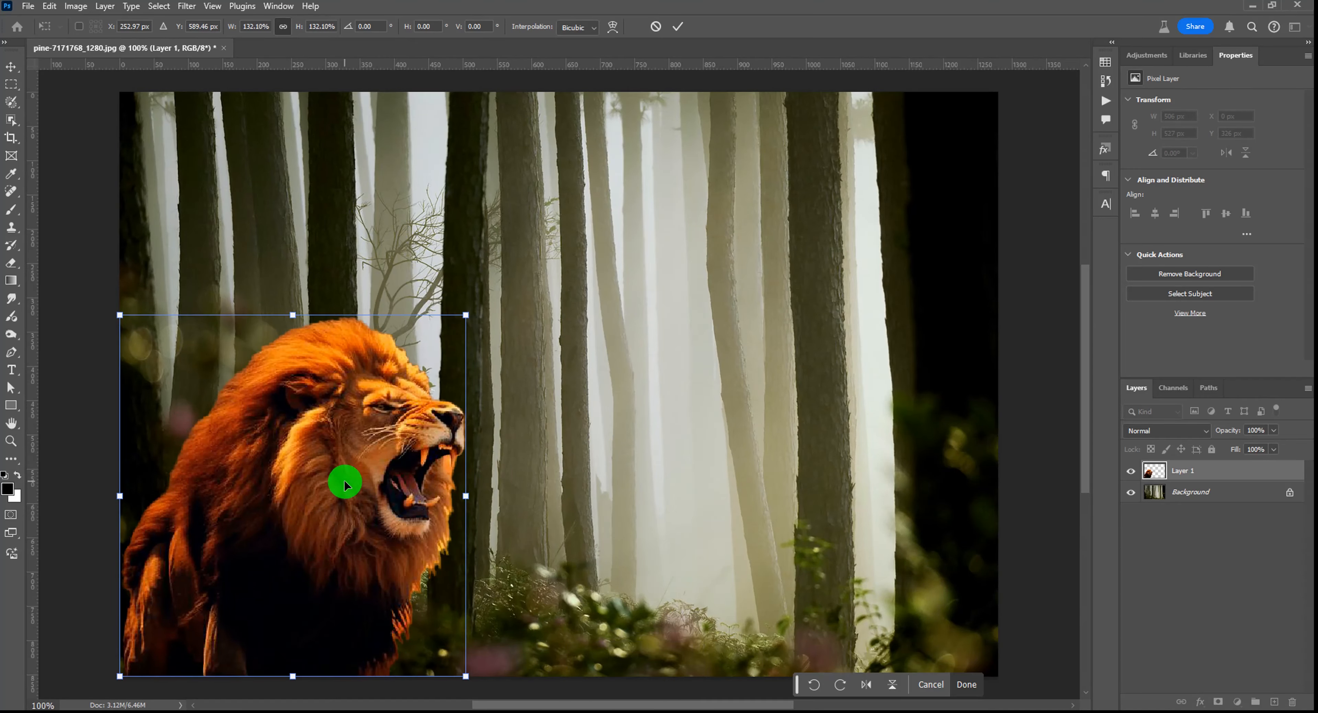
- Open Neural Filters and switch on the Harmonization filter for the lion layer
left_click(11, 66)
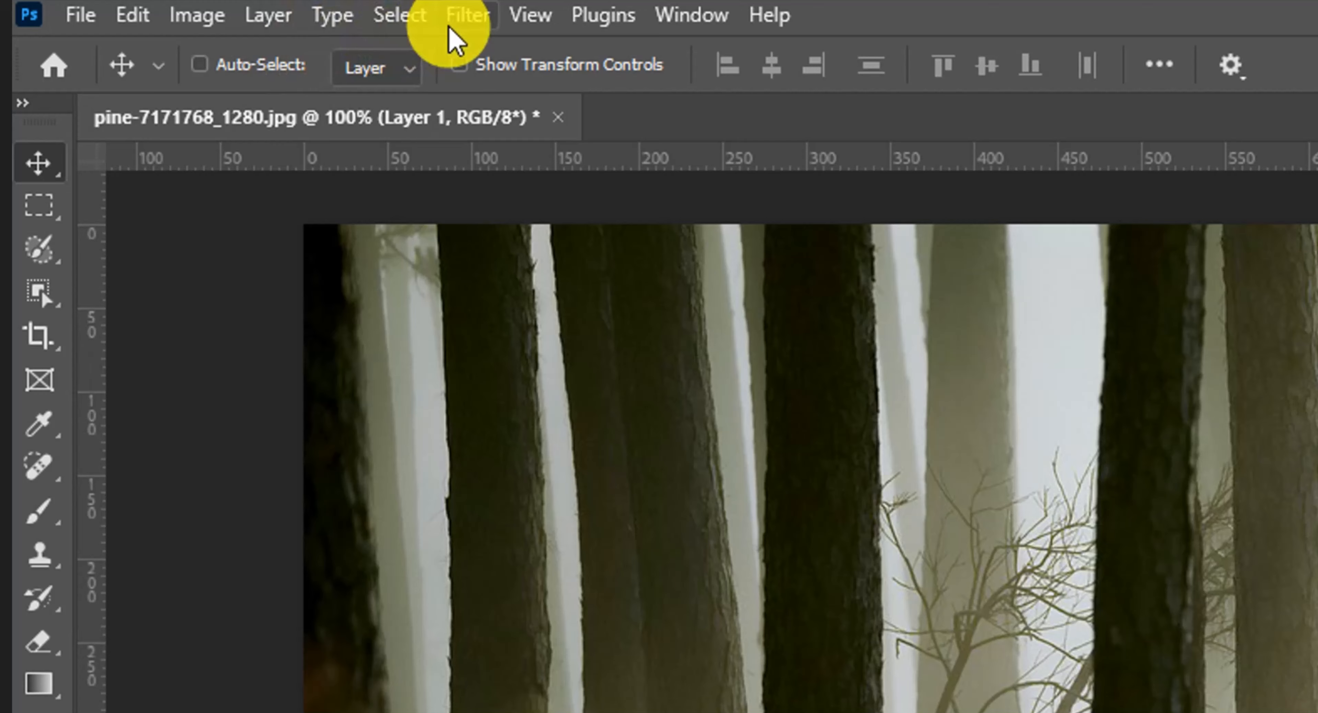
left_click(186, 5)
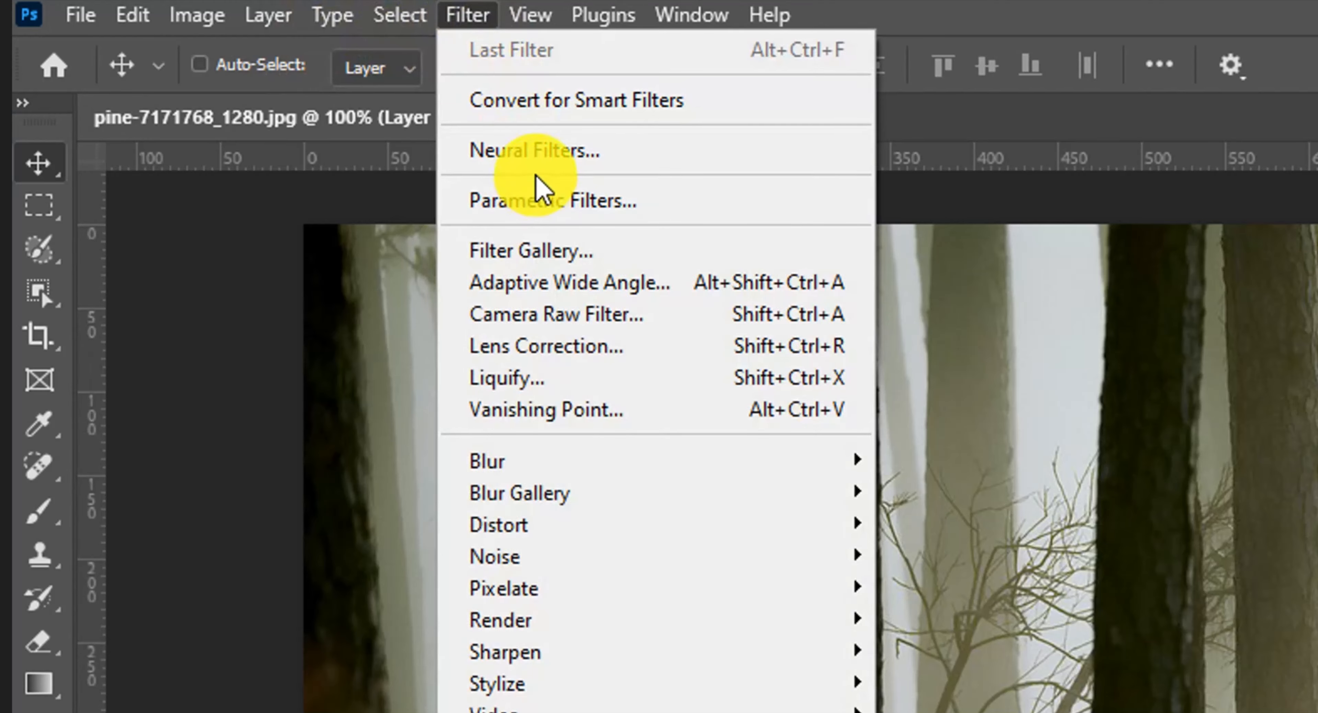
left_click(527, 152)
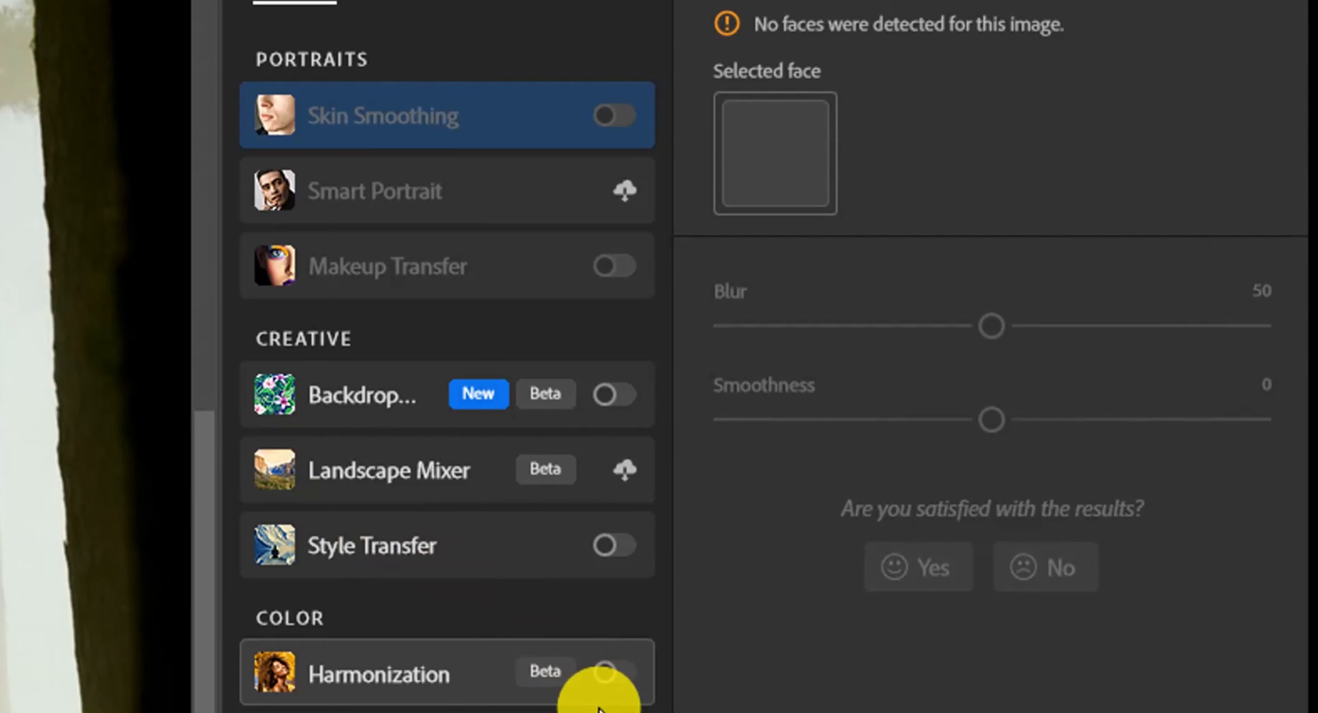
left_click(614, 673)
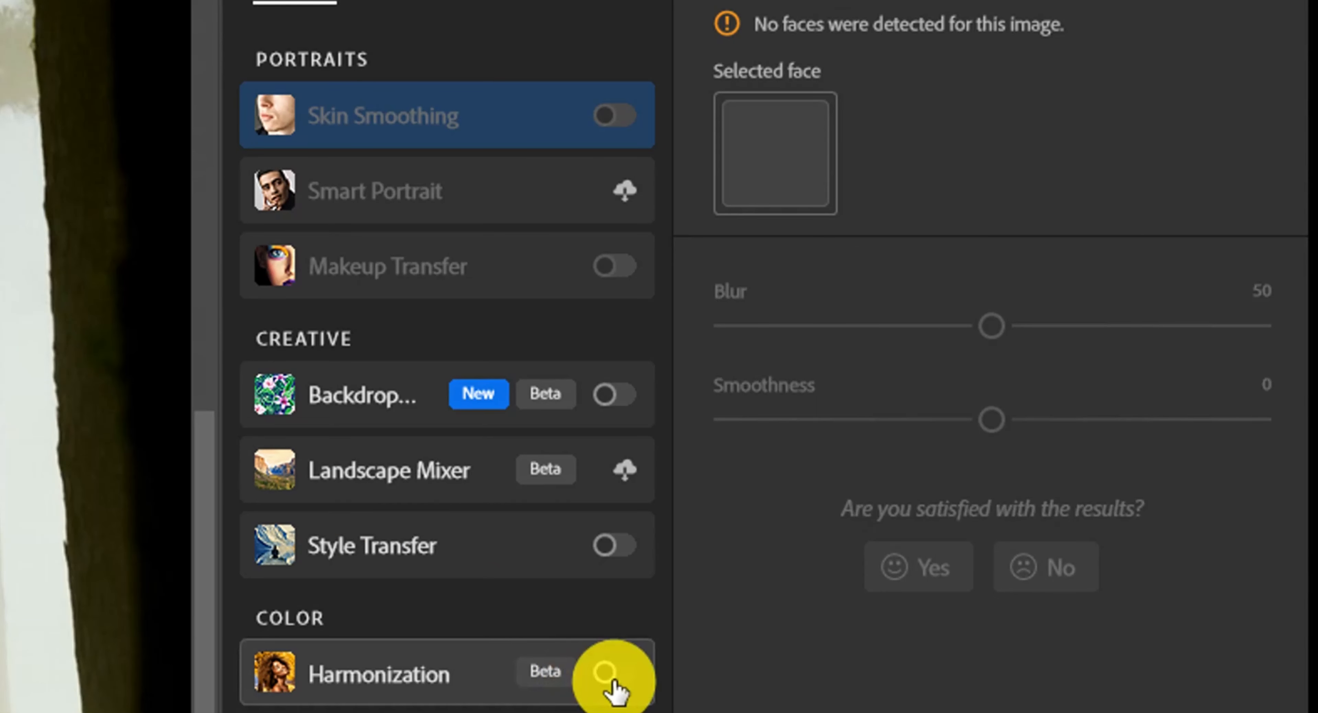
- Set the Background layer as Harmonization reference, raise Strength to 85, and apply the result as a new layer
left_click(806, 286)
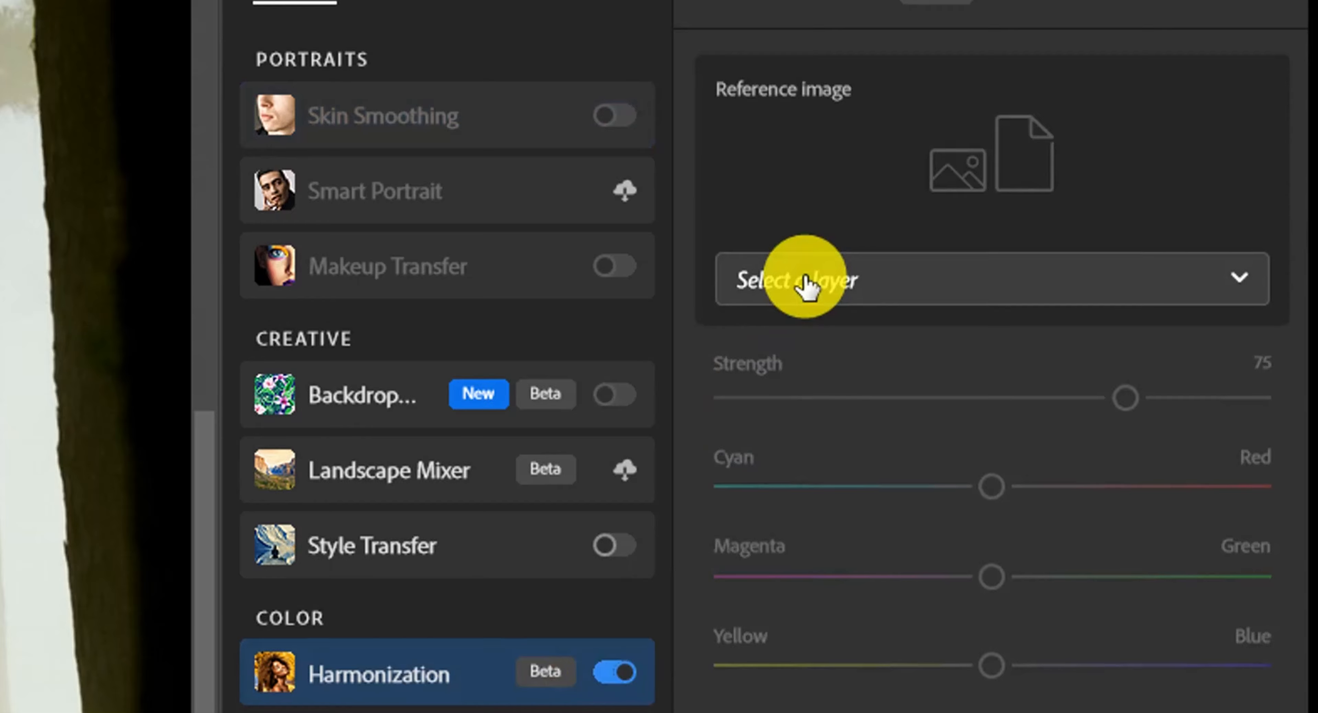
left_click(828, 369)
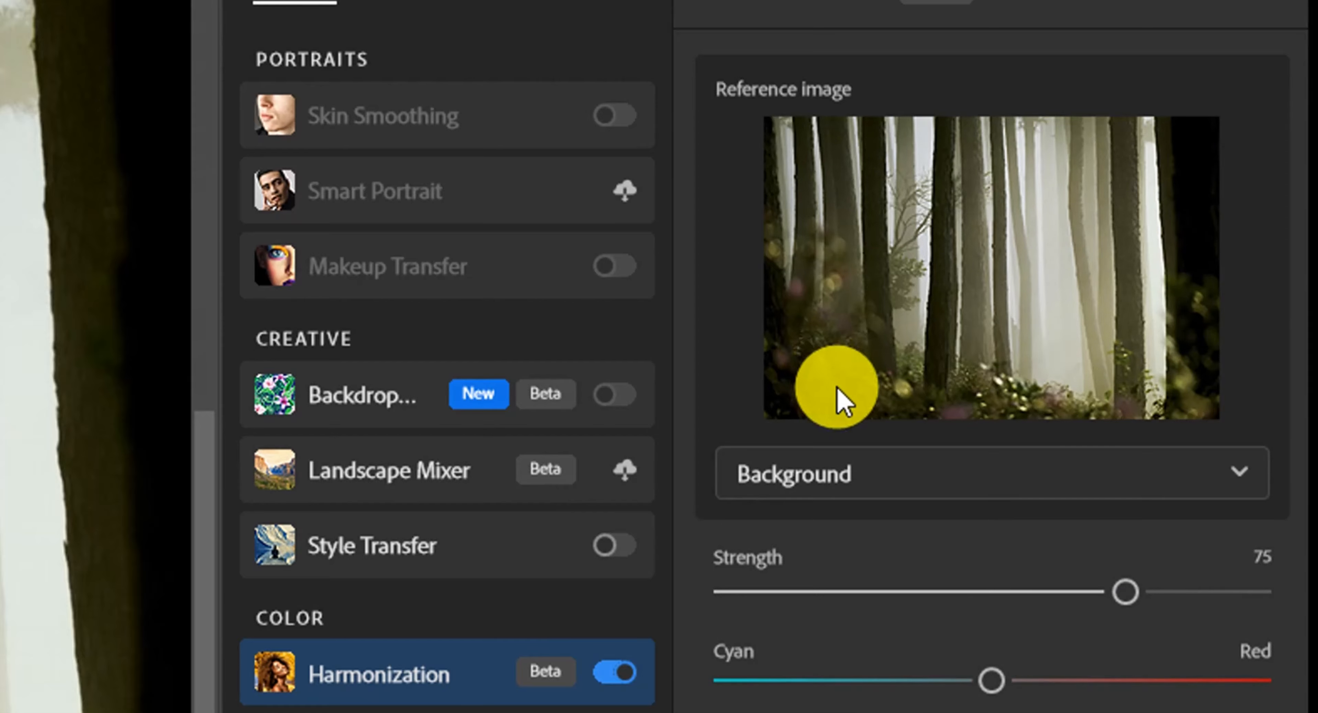
left_click_drag(1126, 591, 1187, 591)
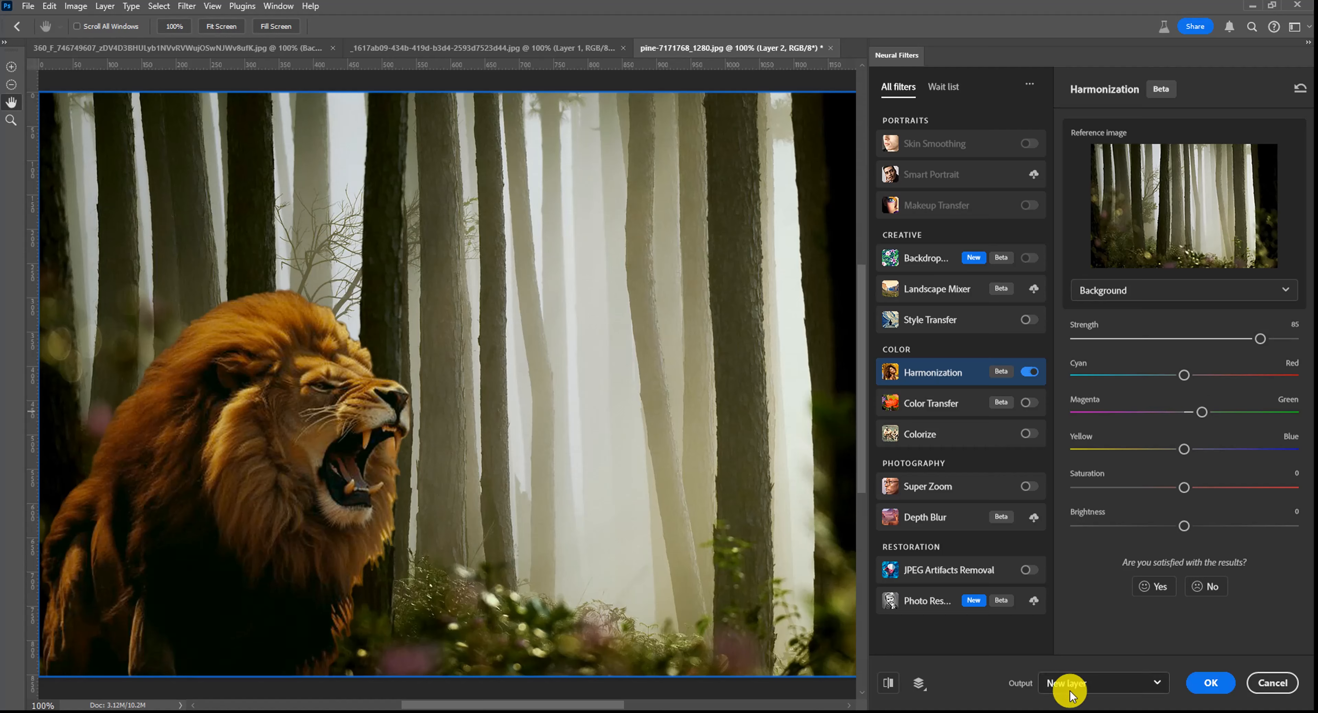
left_click(1210, 673)
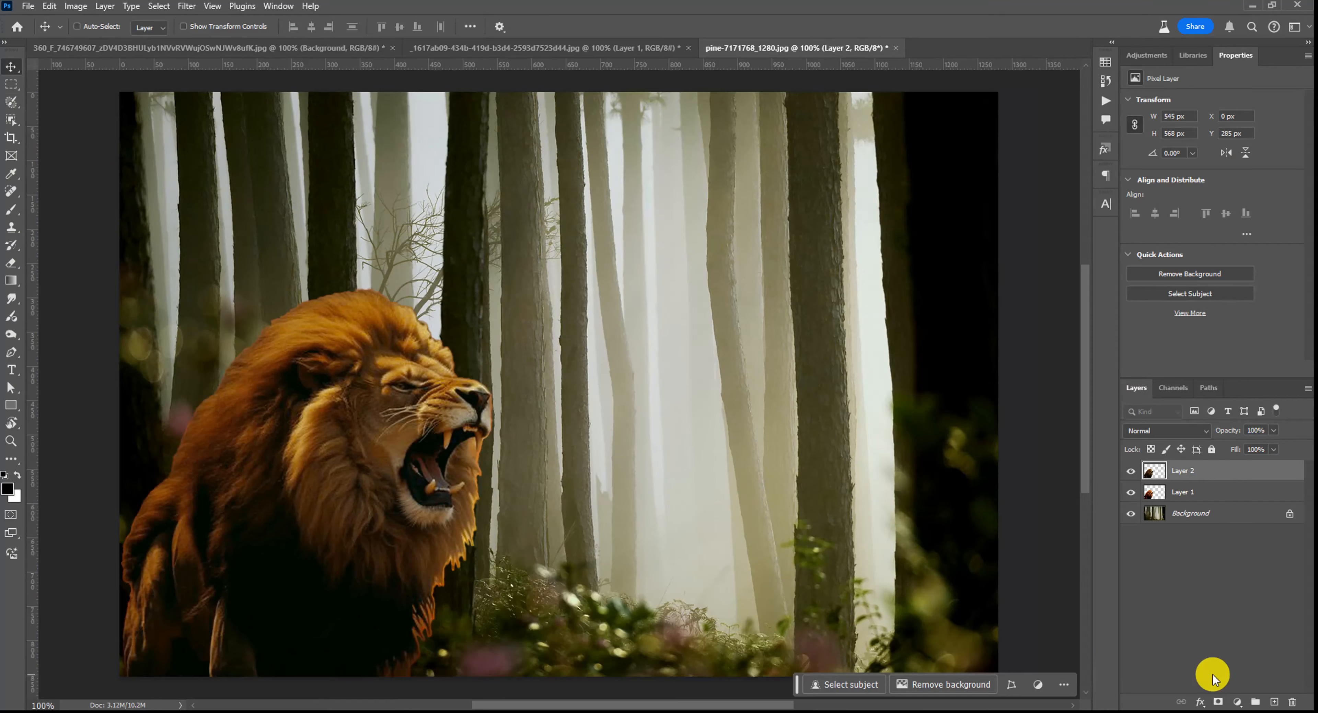
- Toggle Layer 2's visibility to compare the harmonized lion with the original
left_click(1129, 472)
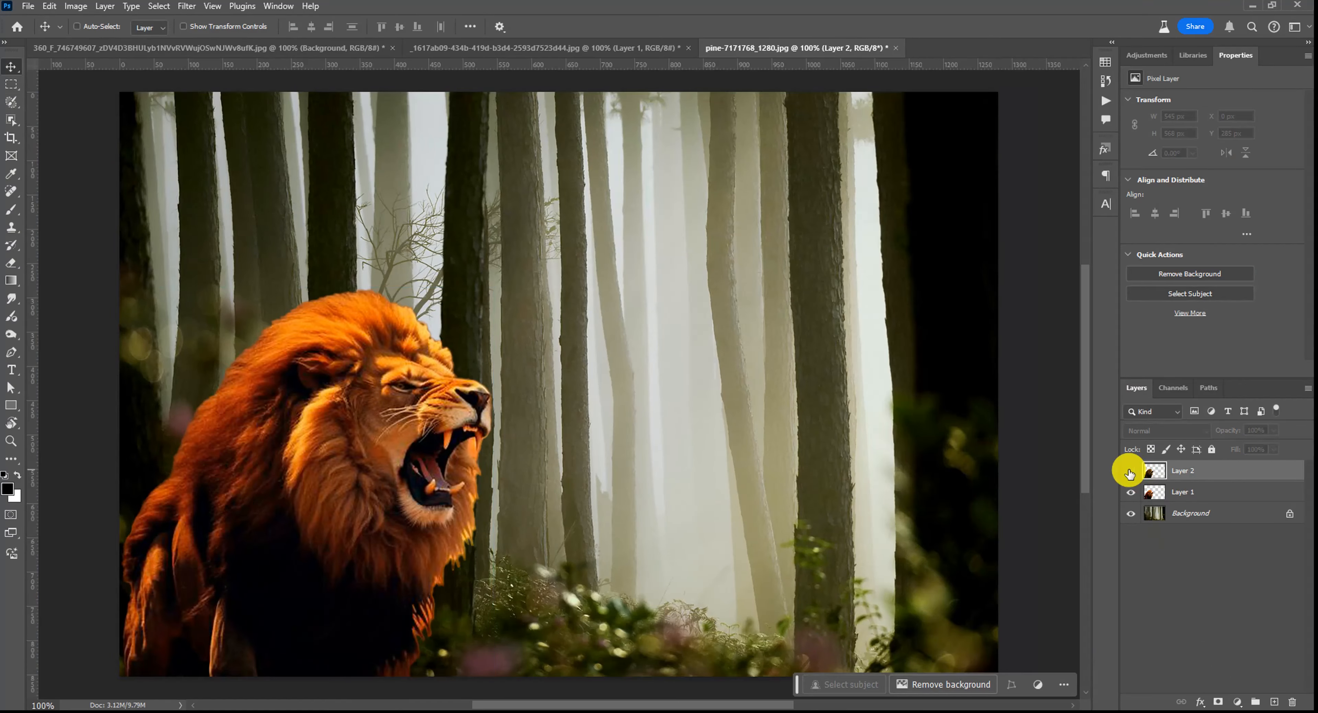
left_click(1130, 473)
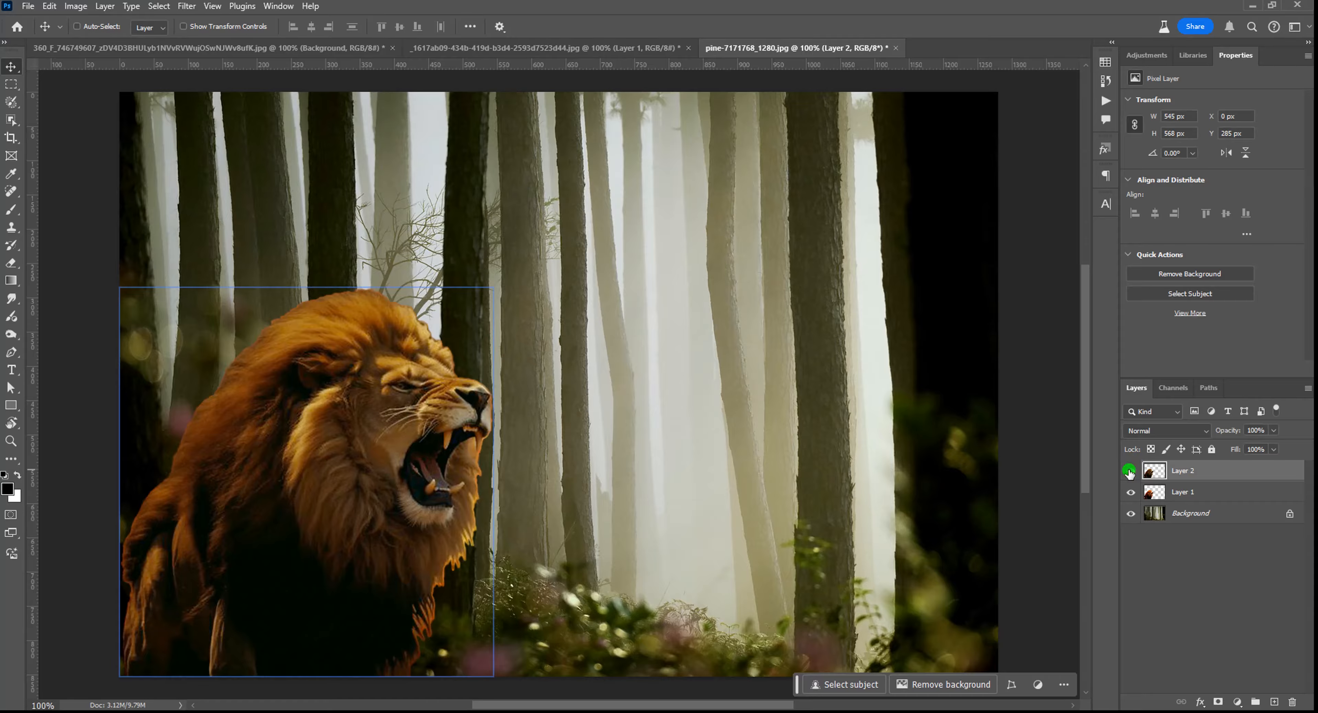
left_click(1130, 472)
left_click(1130, 472)
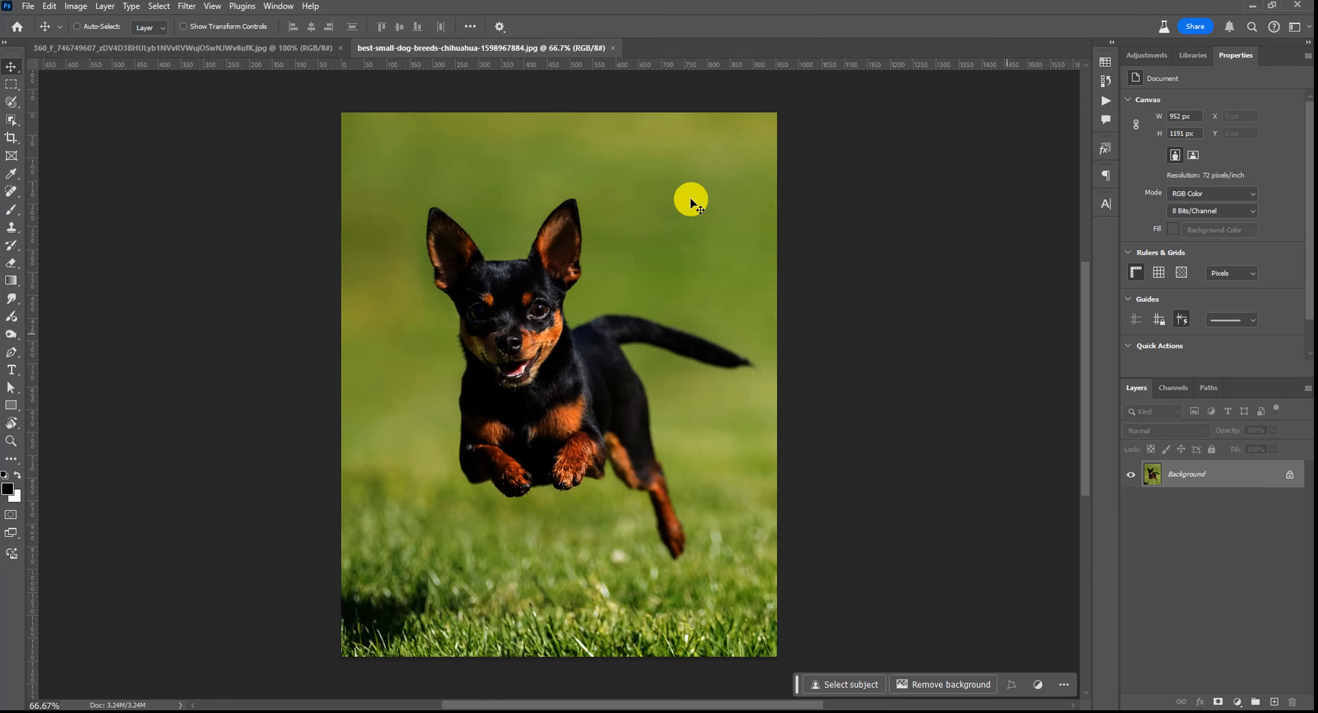
- Select the chihuahua with the Object Selection Tool and copy it
left_click(12, 119)
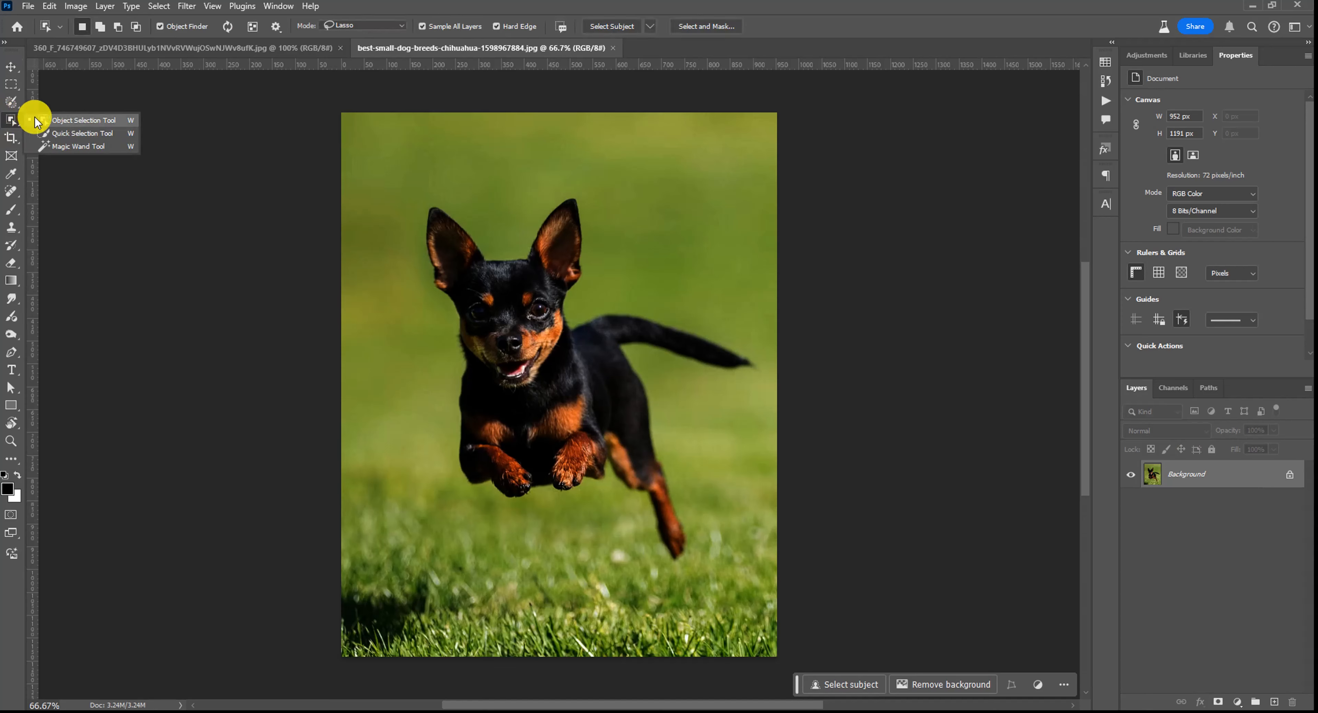
left_click(35, 117)
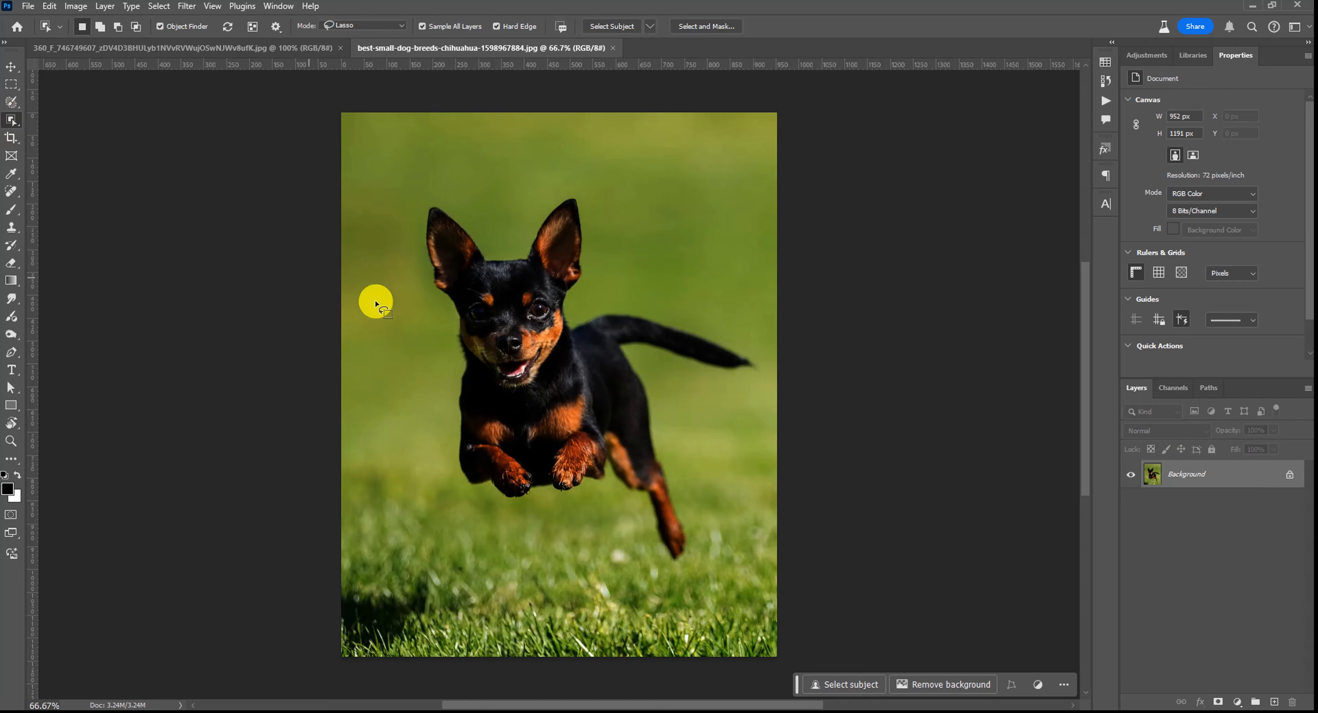
left_click(511, 323)
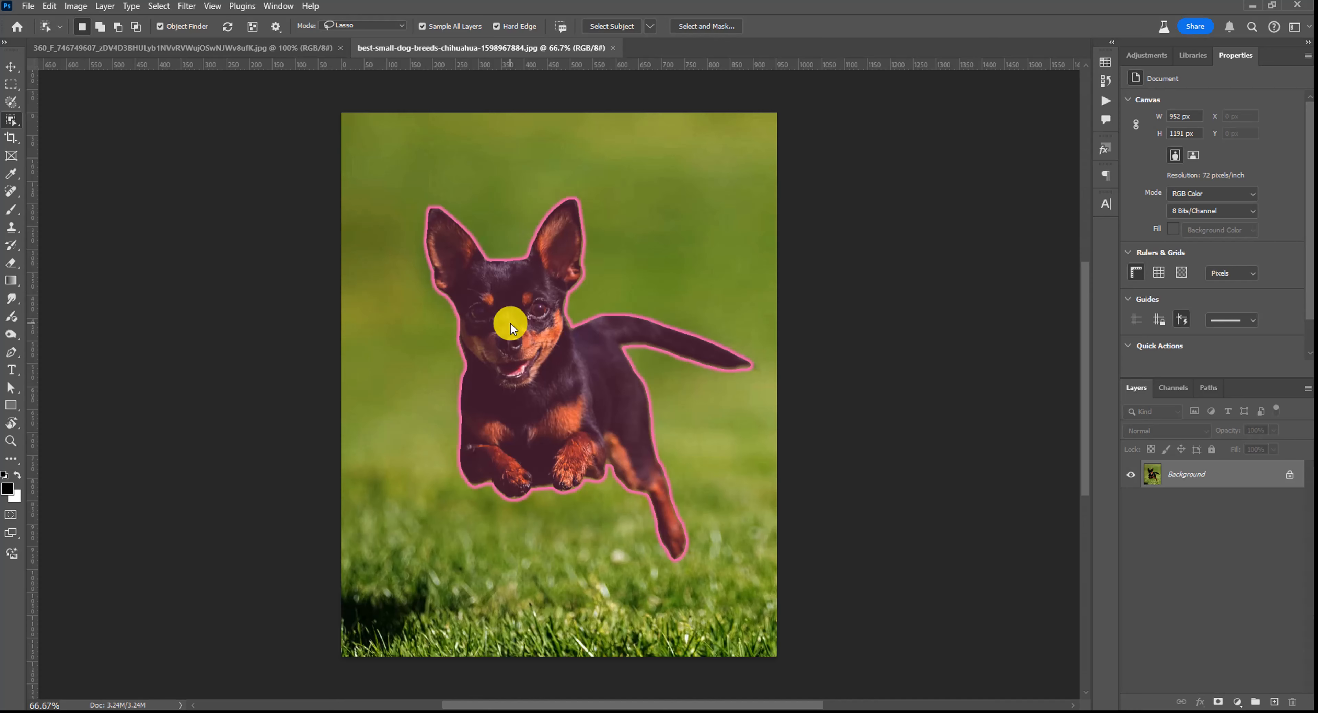
key("ctrl")
key("ctrl+c")
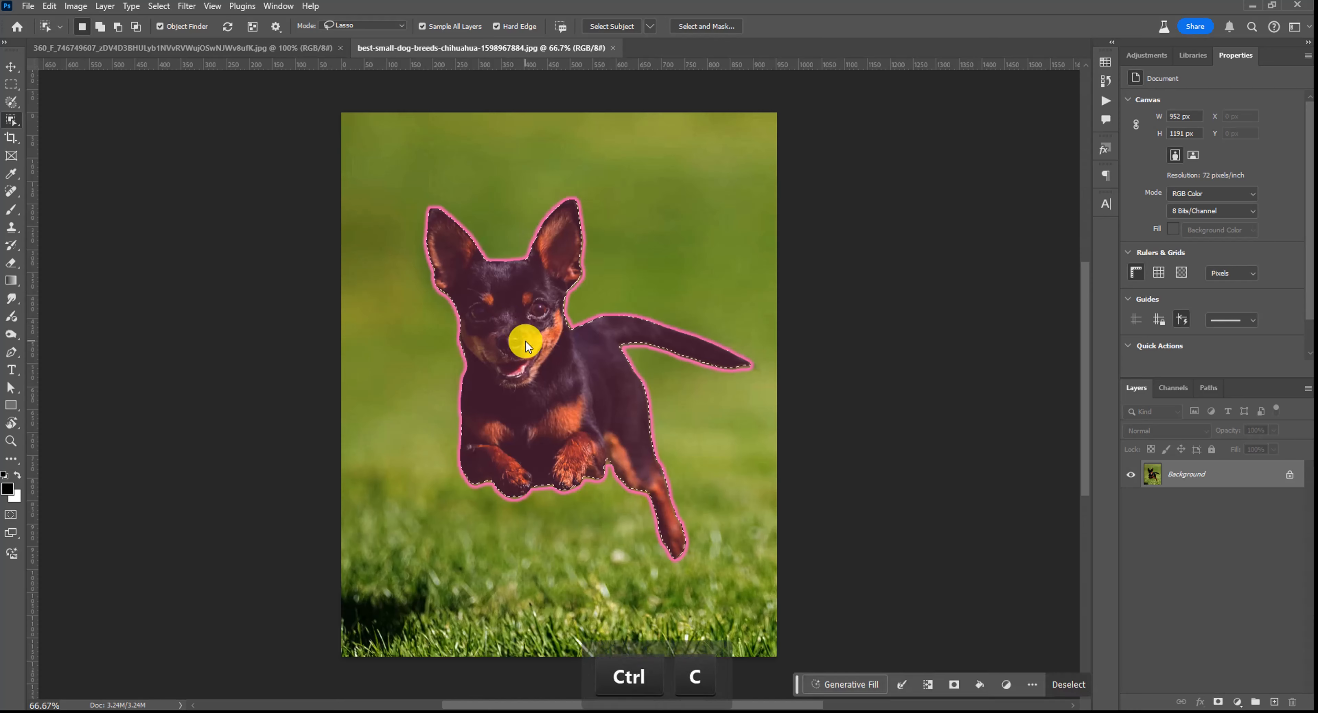
- Close the dog photo and paste the chihuahua into the starling document
key("ctrl+v")
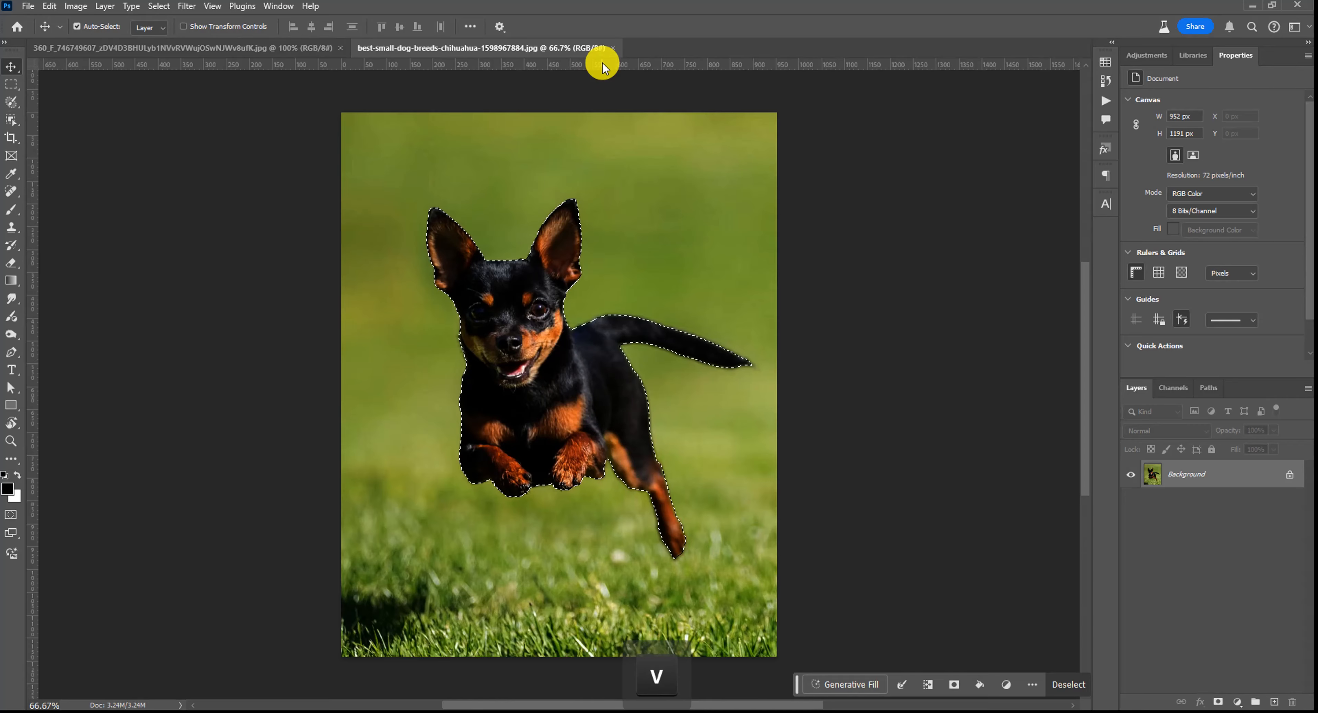
key("ctrl+w")
key("ctrl+v")
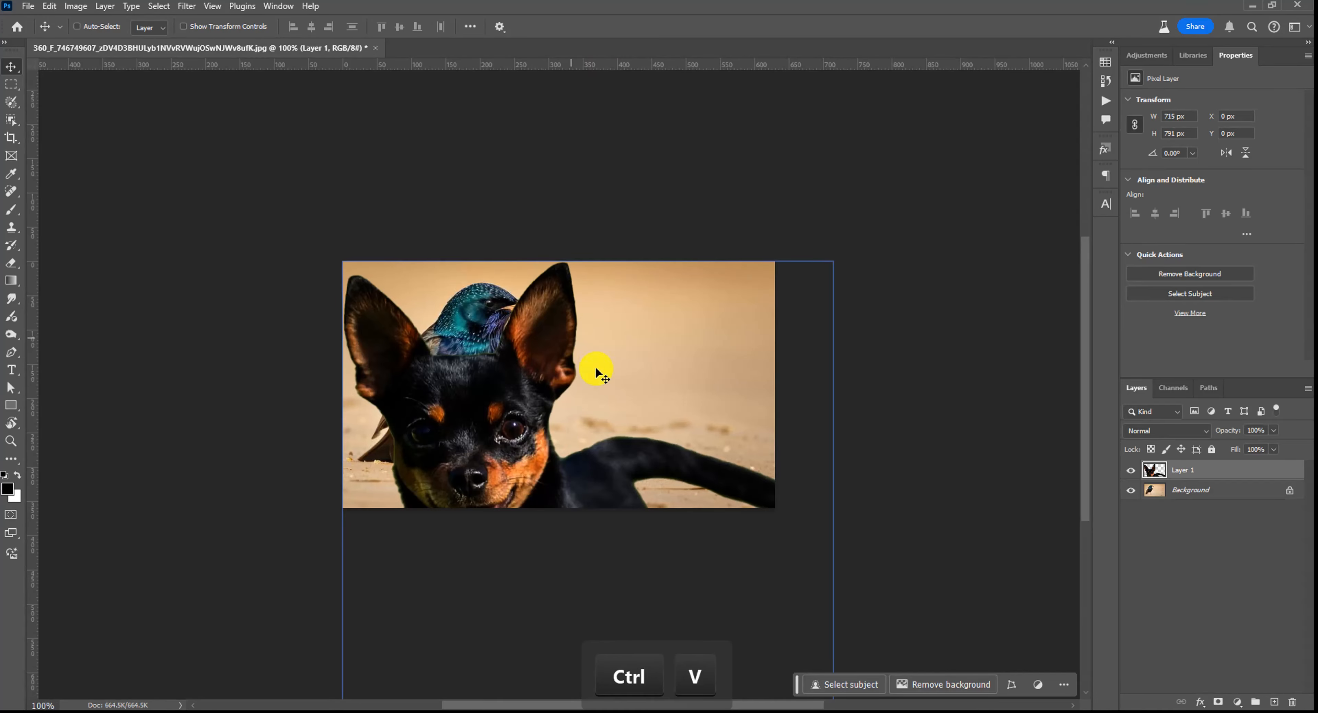
- Convert the dog layer to a Smart Object, then scale it to about 38% and place it beside the starling
right_click(1229, 466)
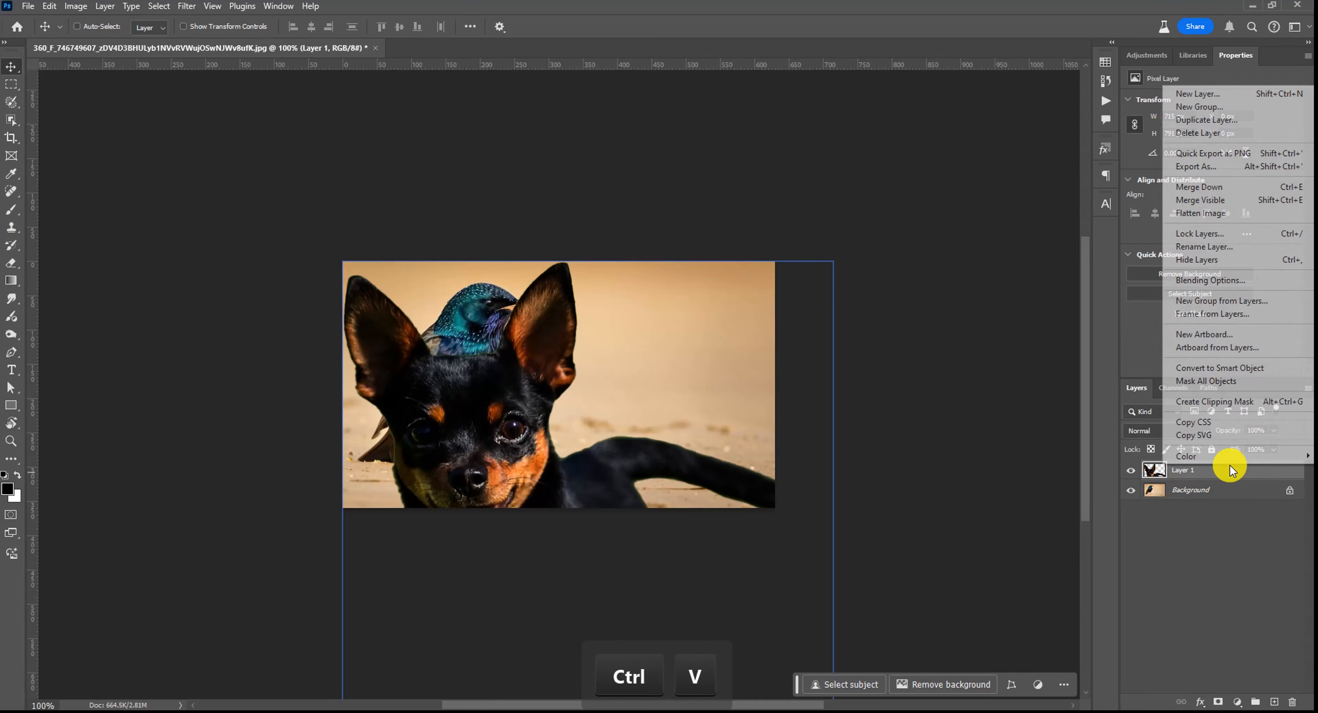
left_click(1238, 369)
key("ctrl+t")
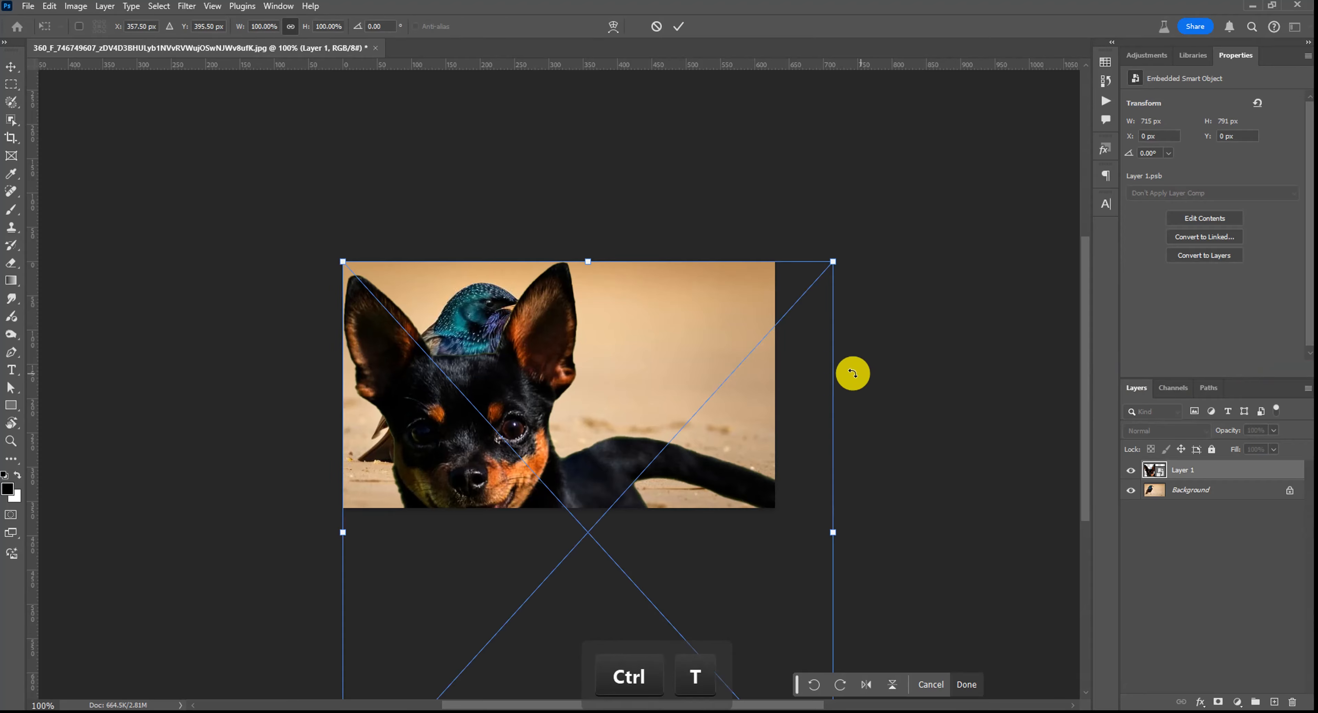
left_click_drag(830, 256, 703, 464)
left_click_drag(541, 556, 592, 433)
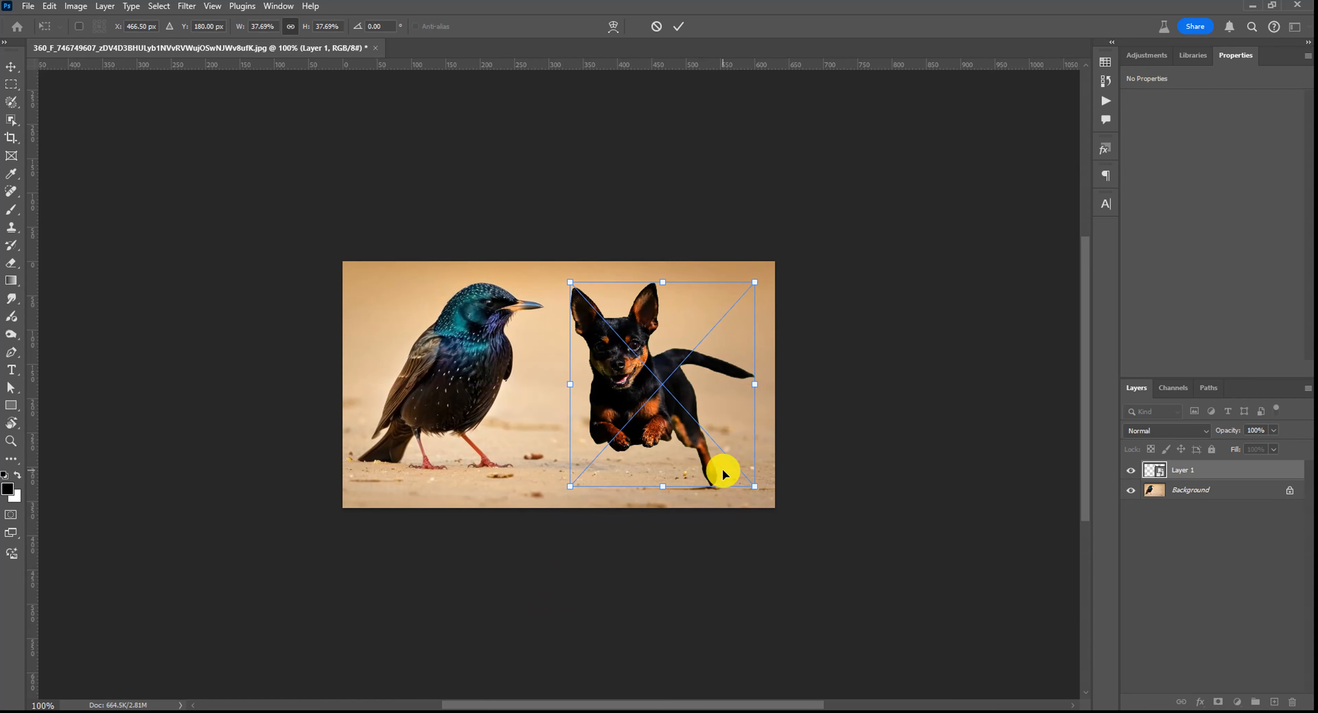
left_click_drag(722, 468, 725, 465)
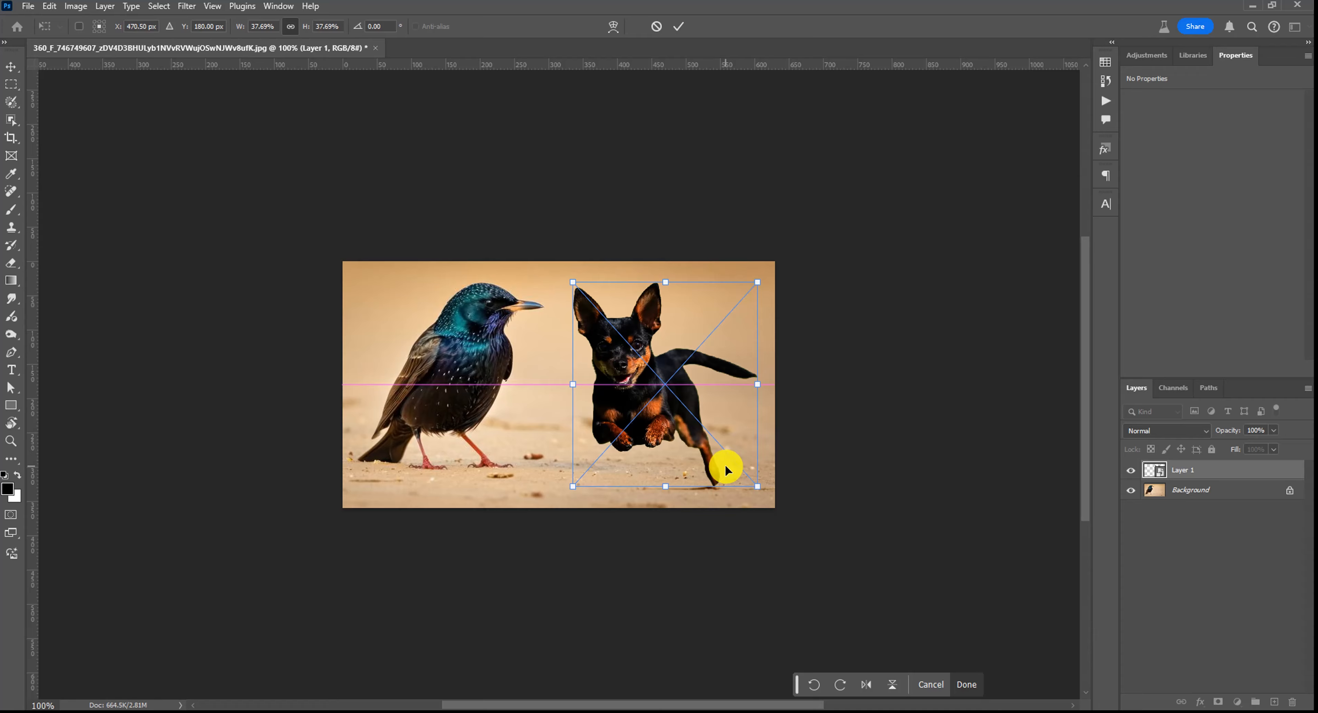
double_click(725, 465)
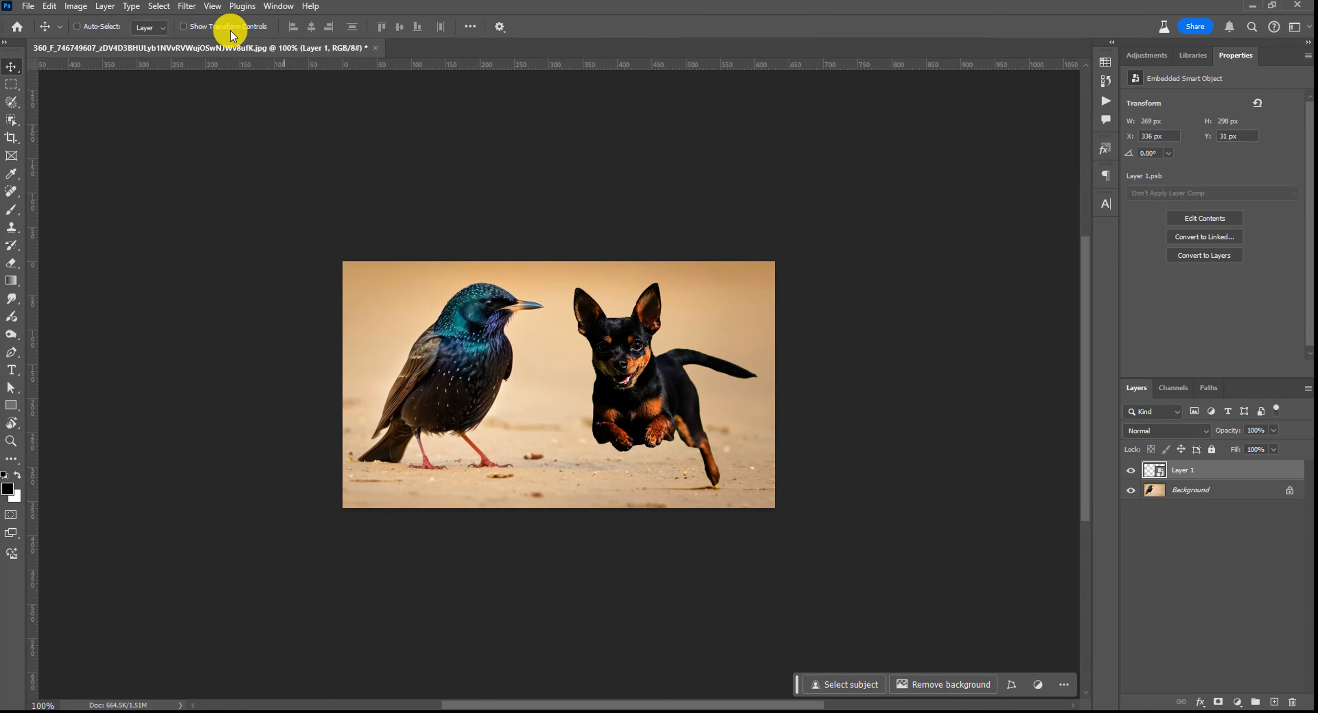
- Open Neural Filters, enable Harmonization, and pick the Background layer as the reference image
left_click(190, 6)
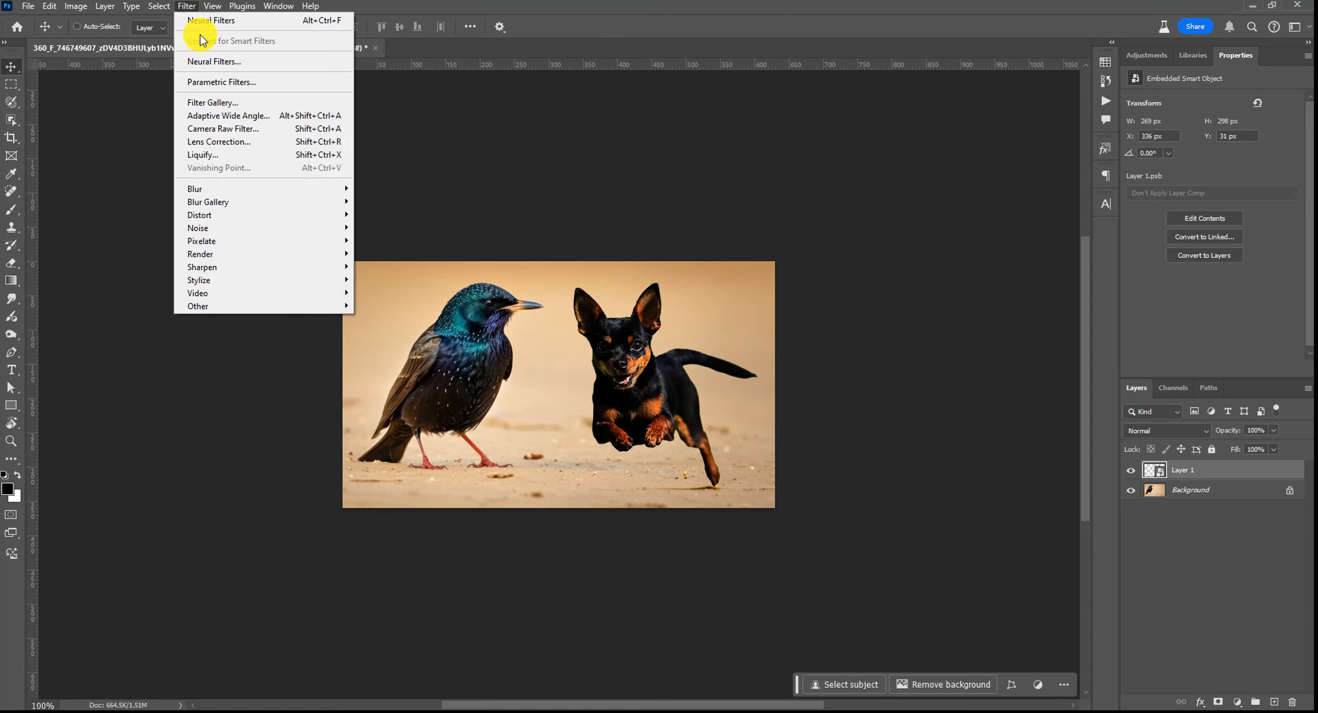
left_click(201, 54)
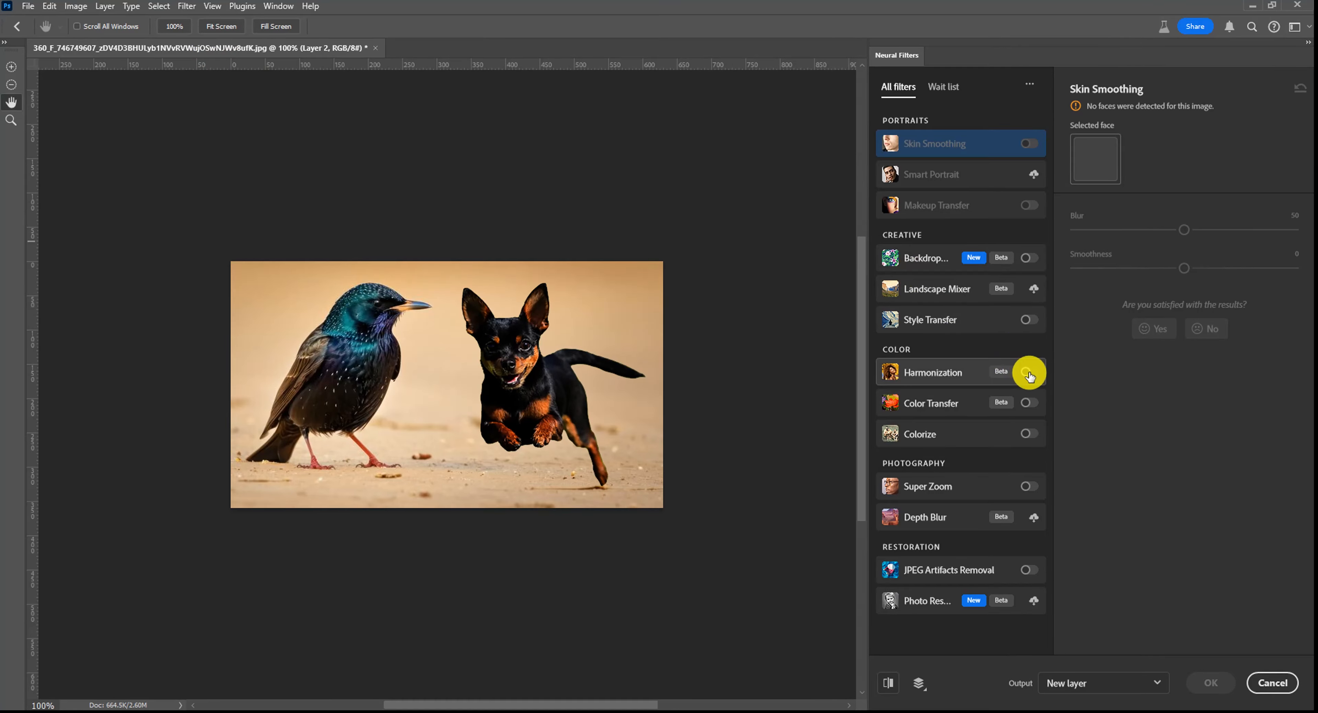
left_click(1029, 373)
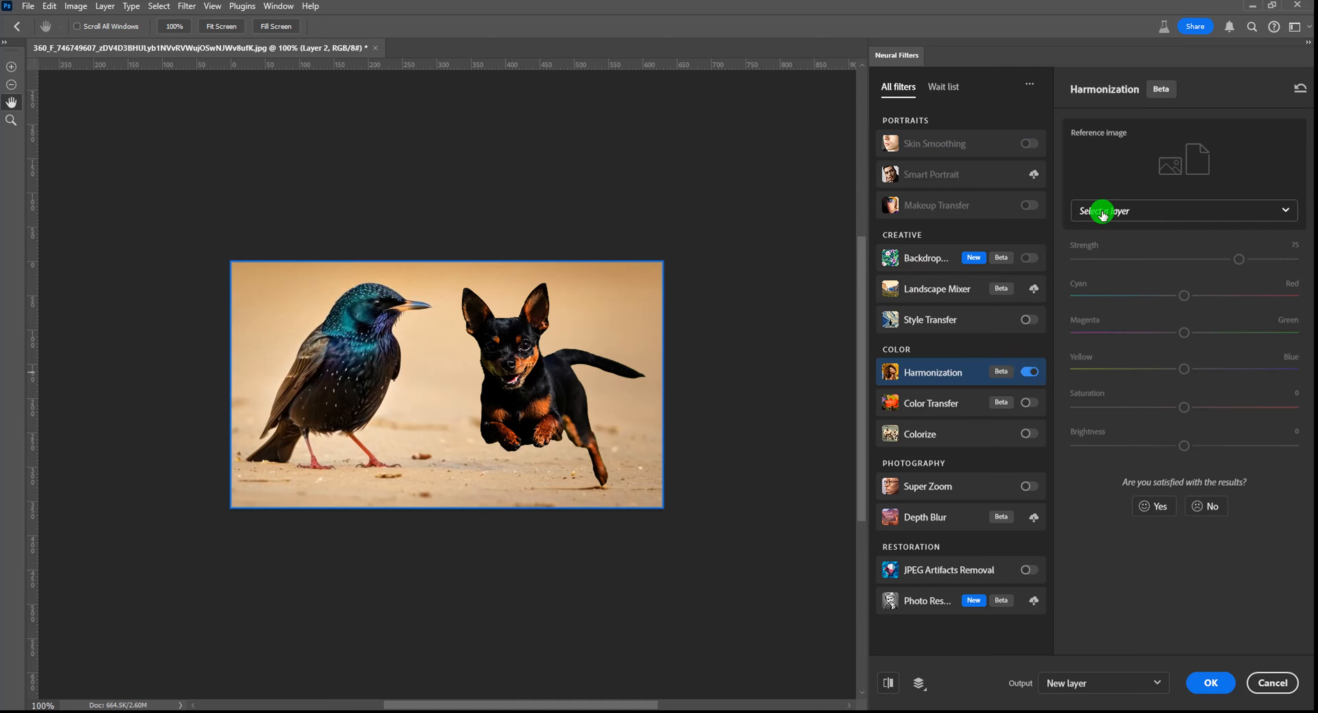
left_click(1103, 214)
left_click(1111, 247)
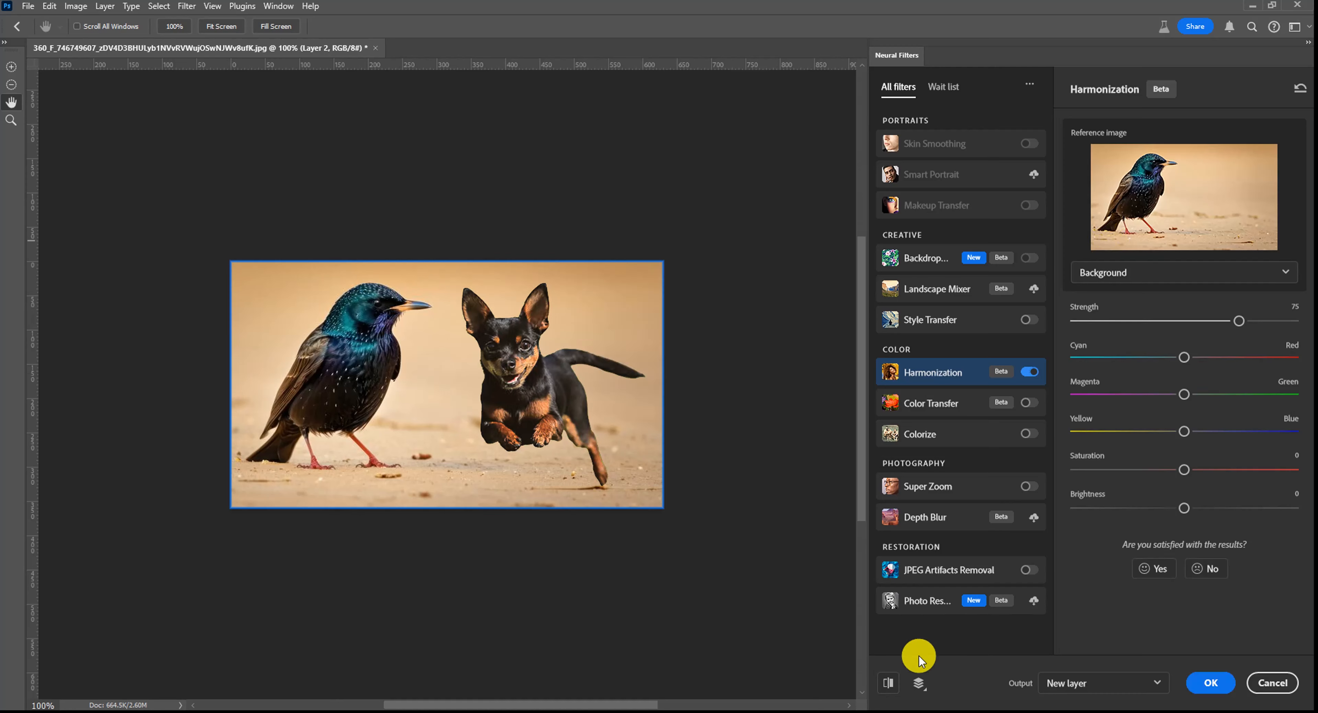
- Toggle the before/after preview and apply Harmonization as a new layer
left_click(885, 684)
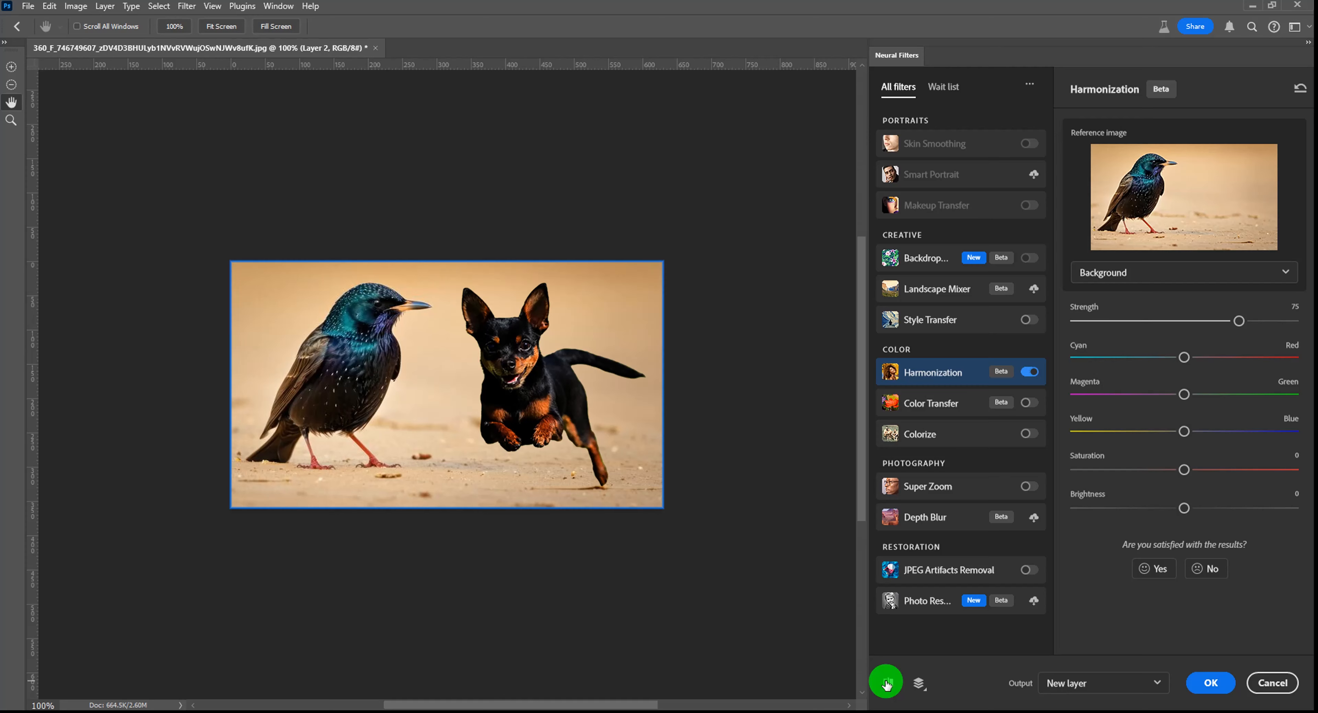
left_click(886, 683)
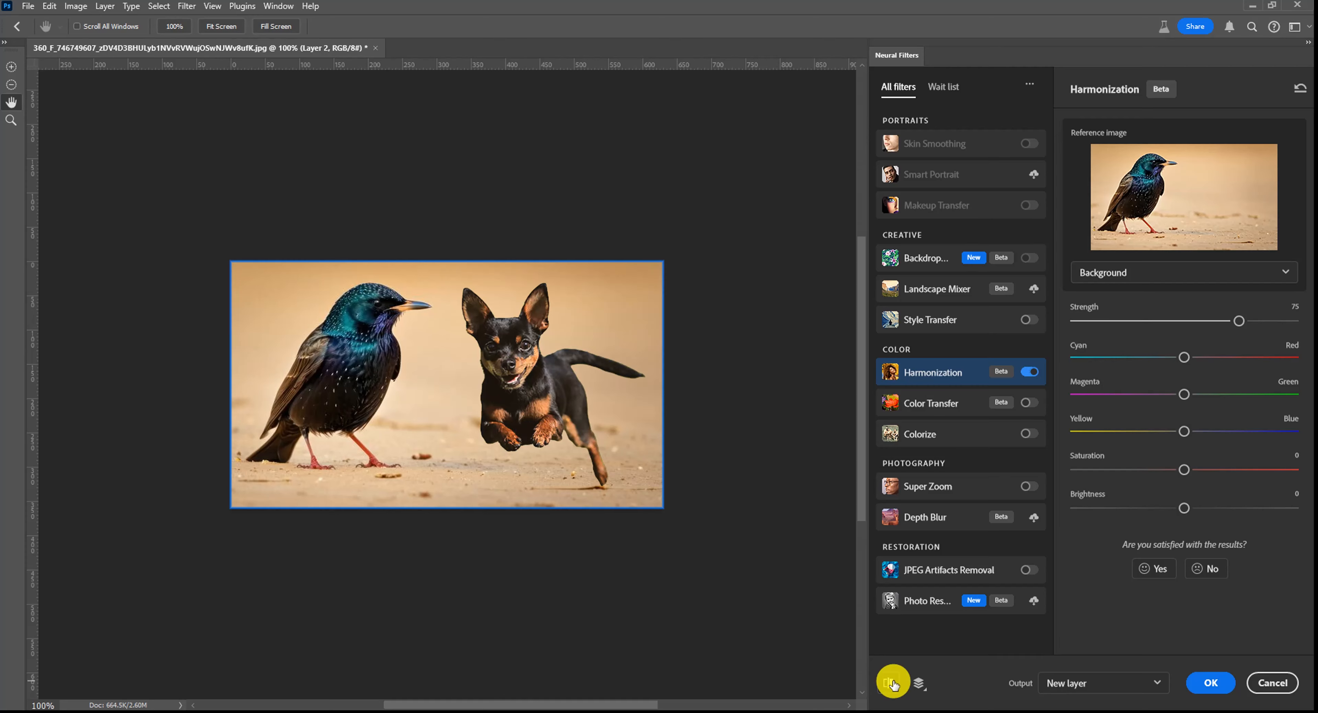
left_click(1206, 682)
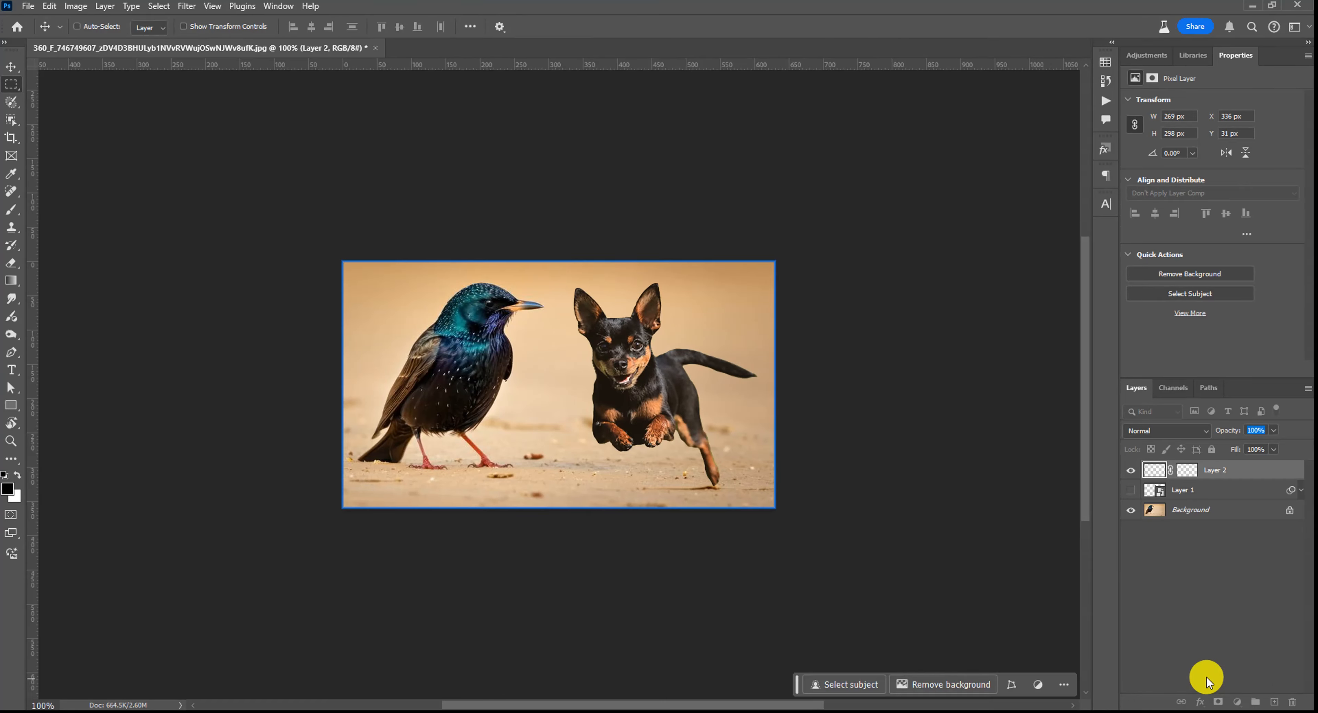
- Open the photo of the woman in yellow, select her with the Object Selection tool, and copy her
left_click(1218, 491)
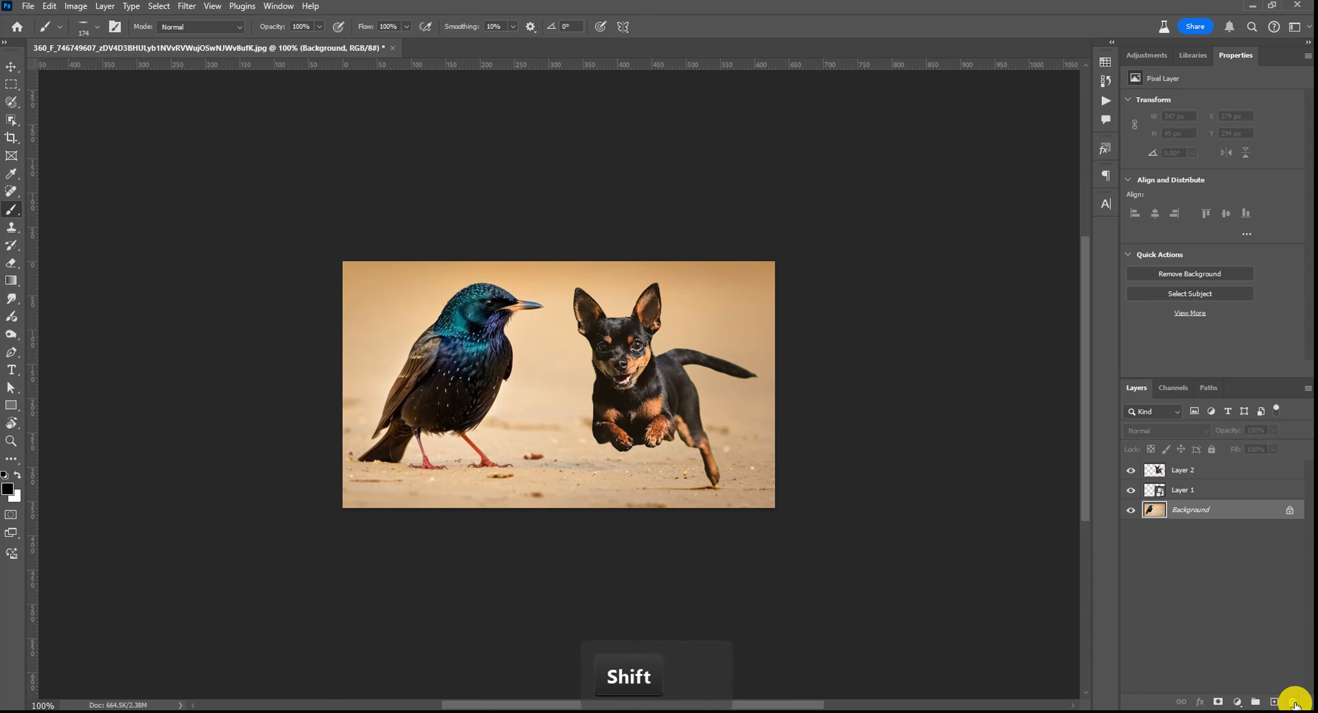
key("shift+F10")
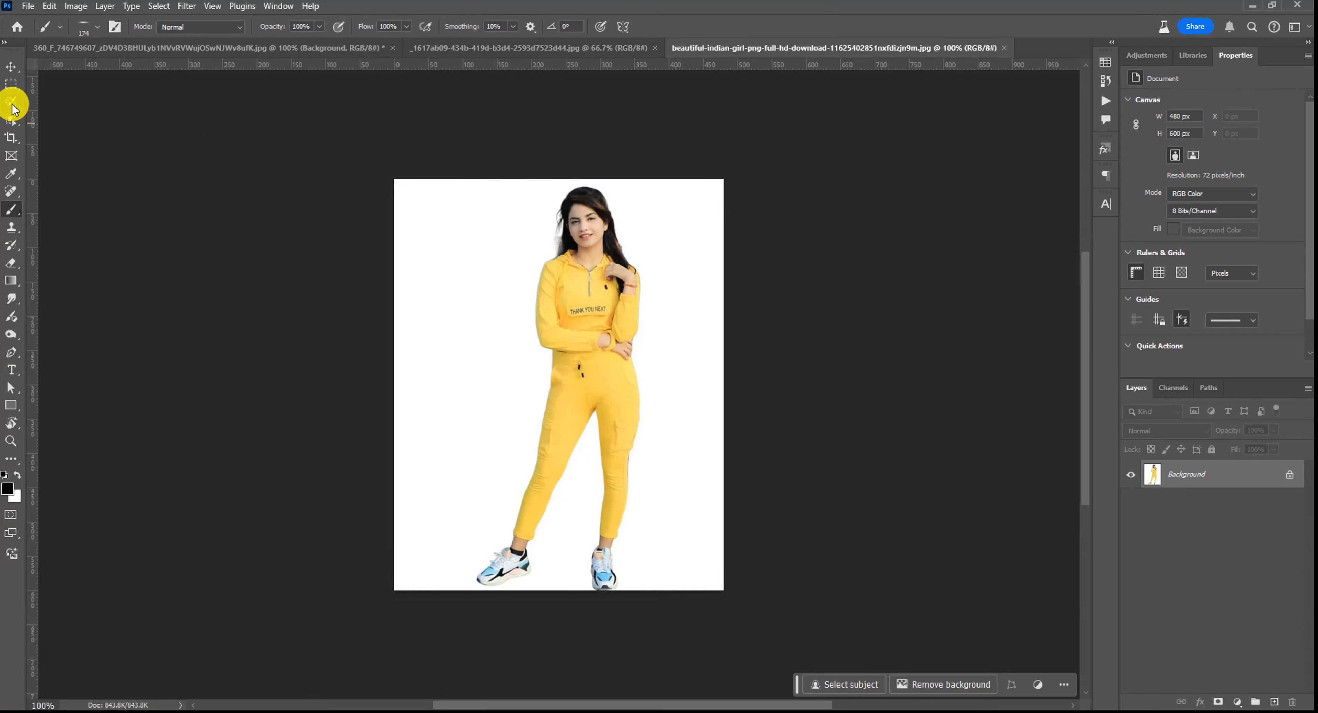
left_click(13, 122)
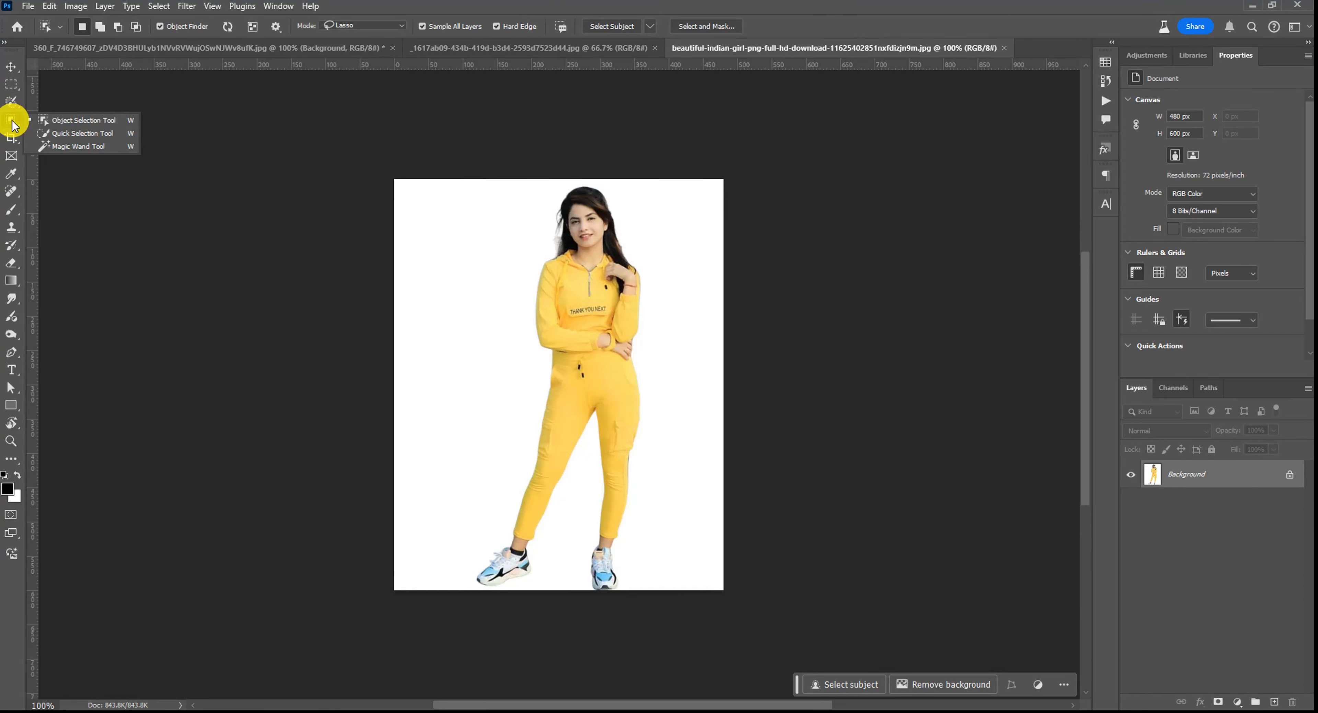
left_click(603, 323)
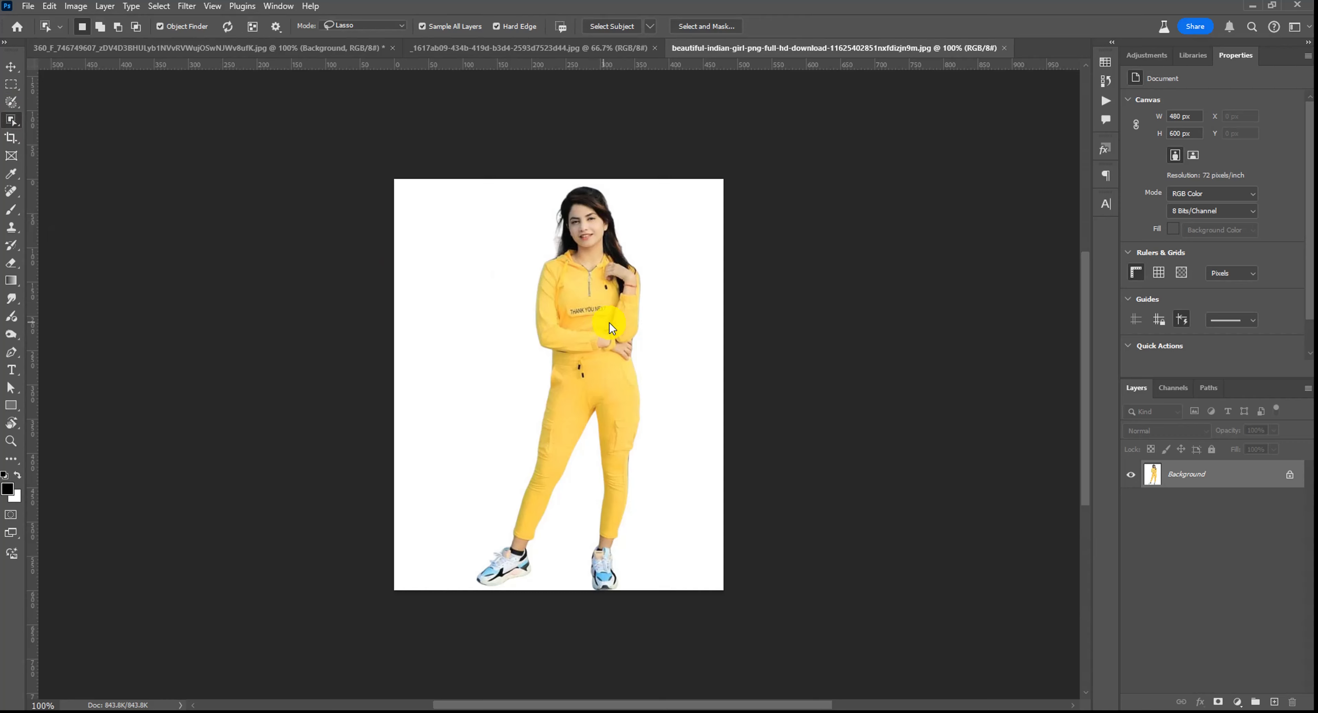
left_click(589, 301)
key("ctrl+c")
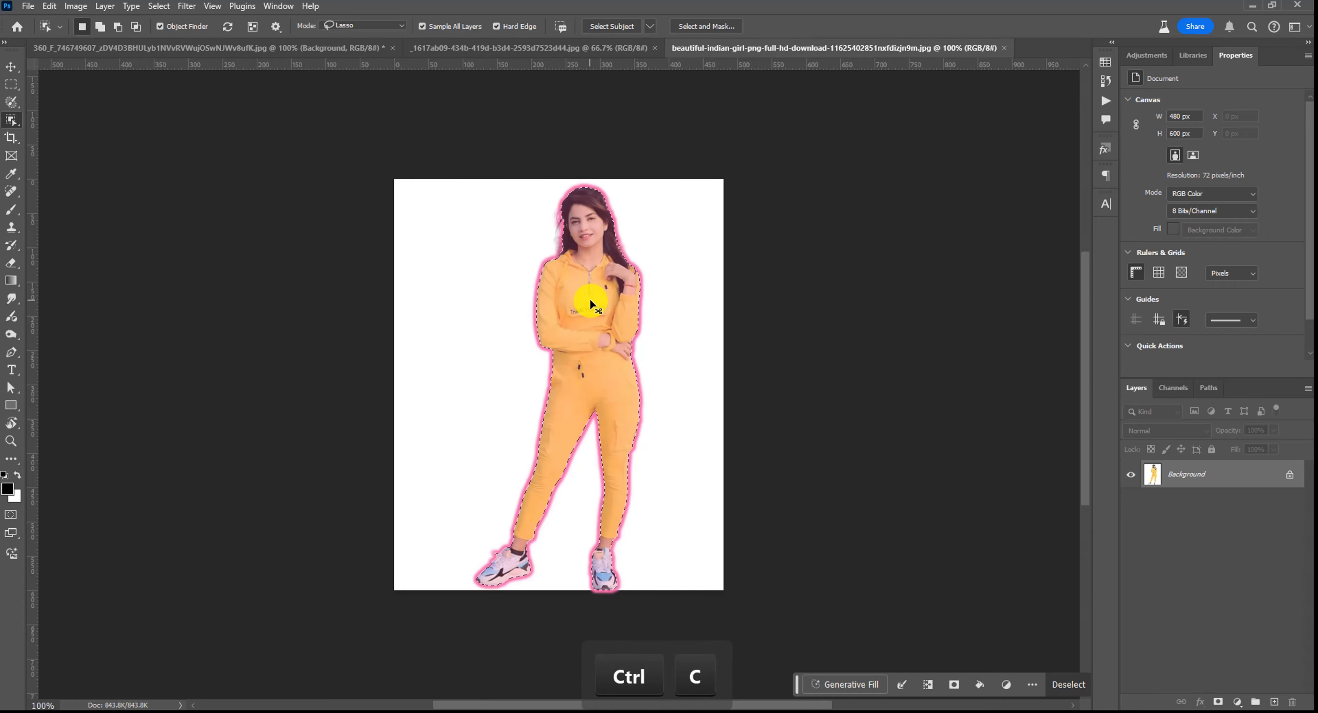
- Close the woman's photo, paste her into the living-room document, and scale her to about 175% in front of the sofa
key("ctrl+w")
key("ctrl+v")
key("ctrl+t")
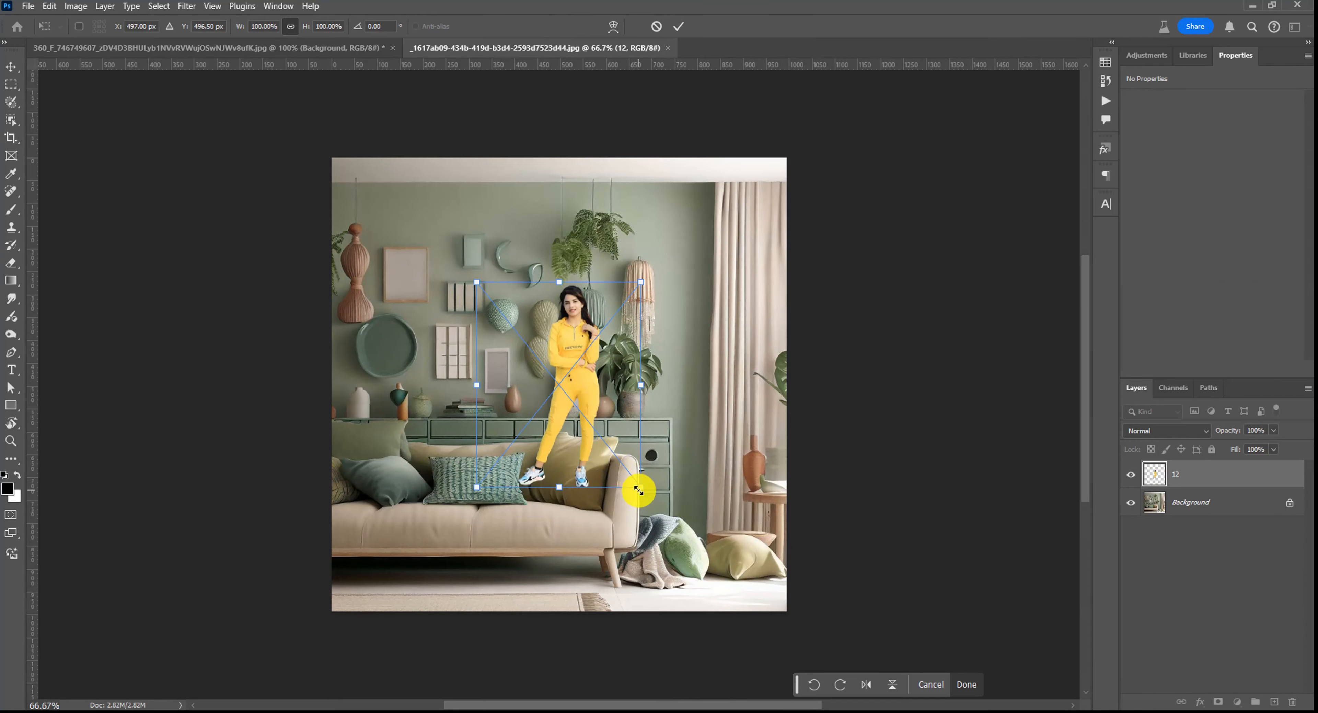
left_click_drag(559, 282, 560, 116)
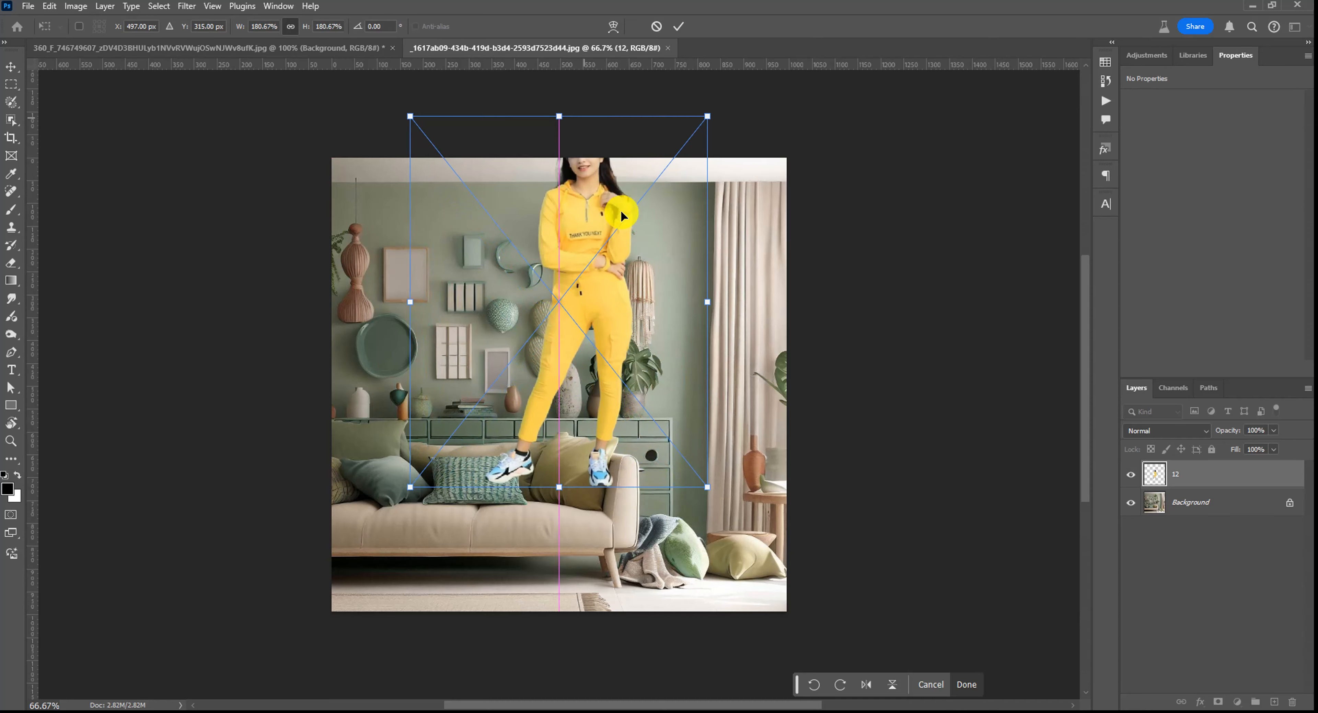
left_click_drag(623, 215, 640, 374)
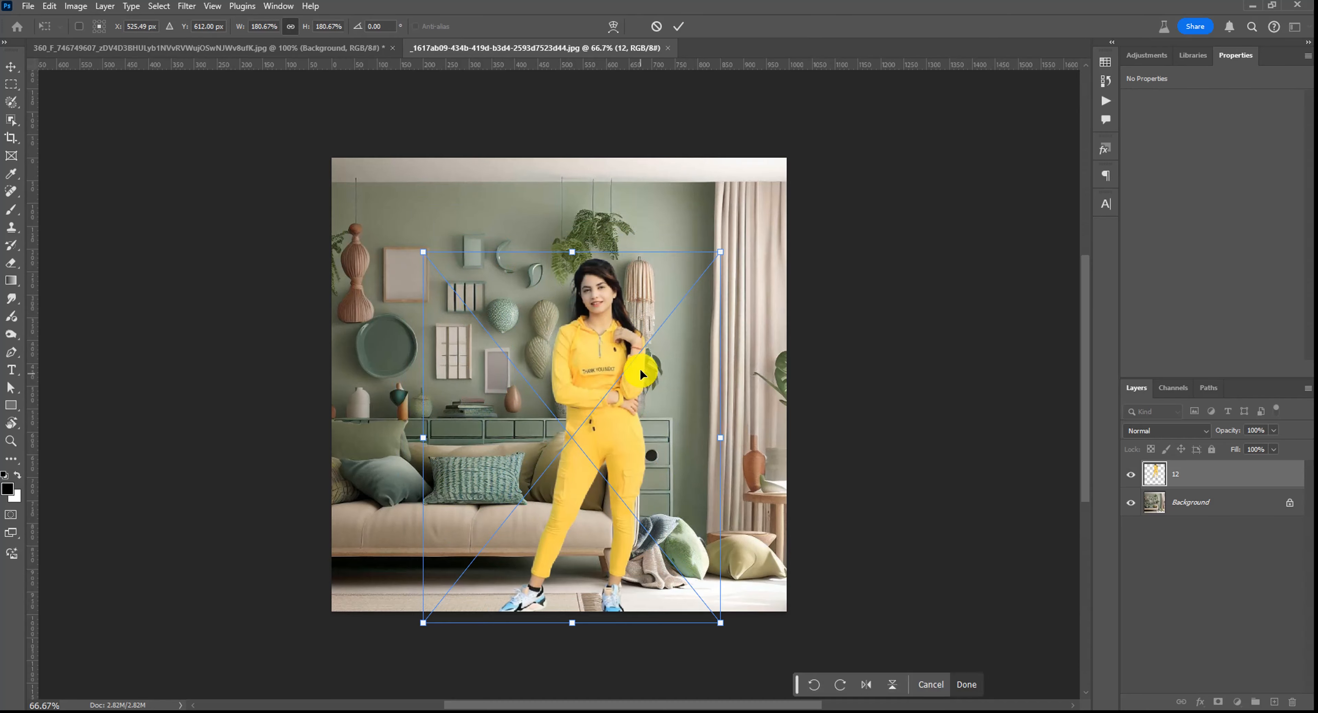
left_click_drag(572, 251, 596, 262)
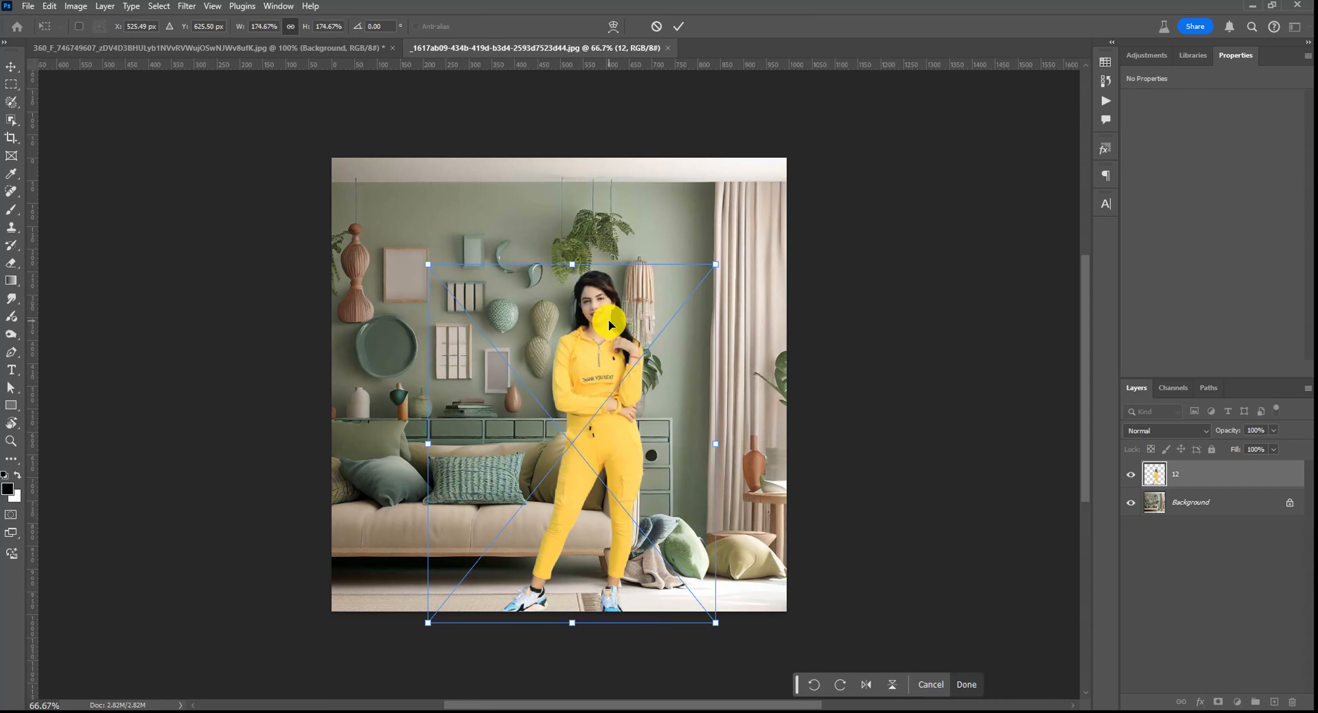
double_click(609, 323)
- Open Neural Filters, enable Harmonization, and choose the Background layer as the reference image for the woman
left_click(187, 6)
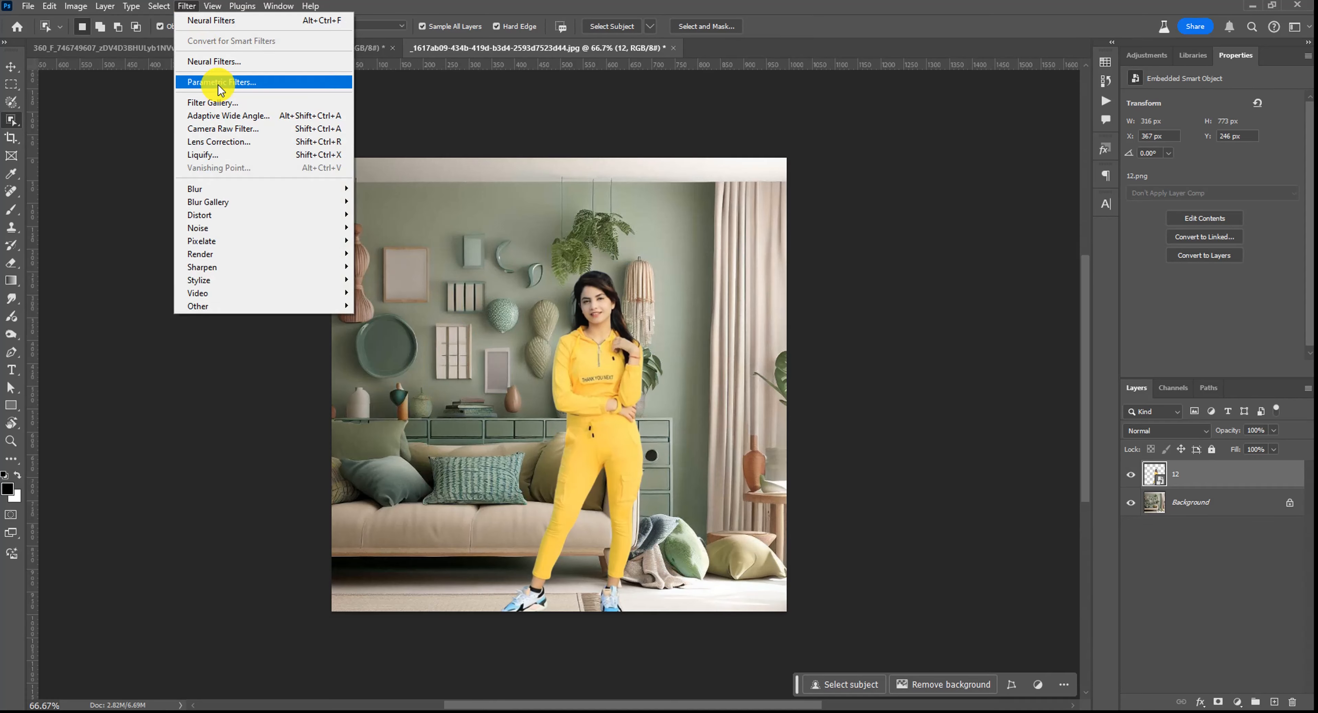
left_click(212, 62)
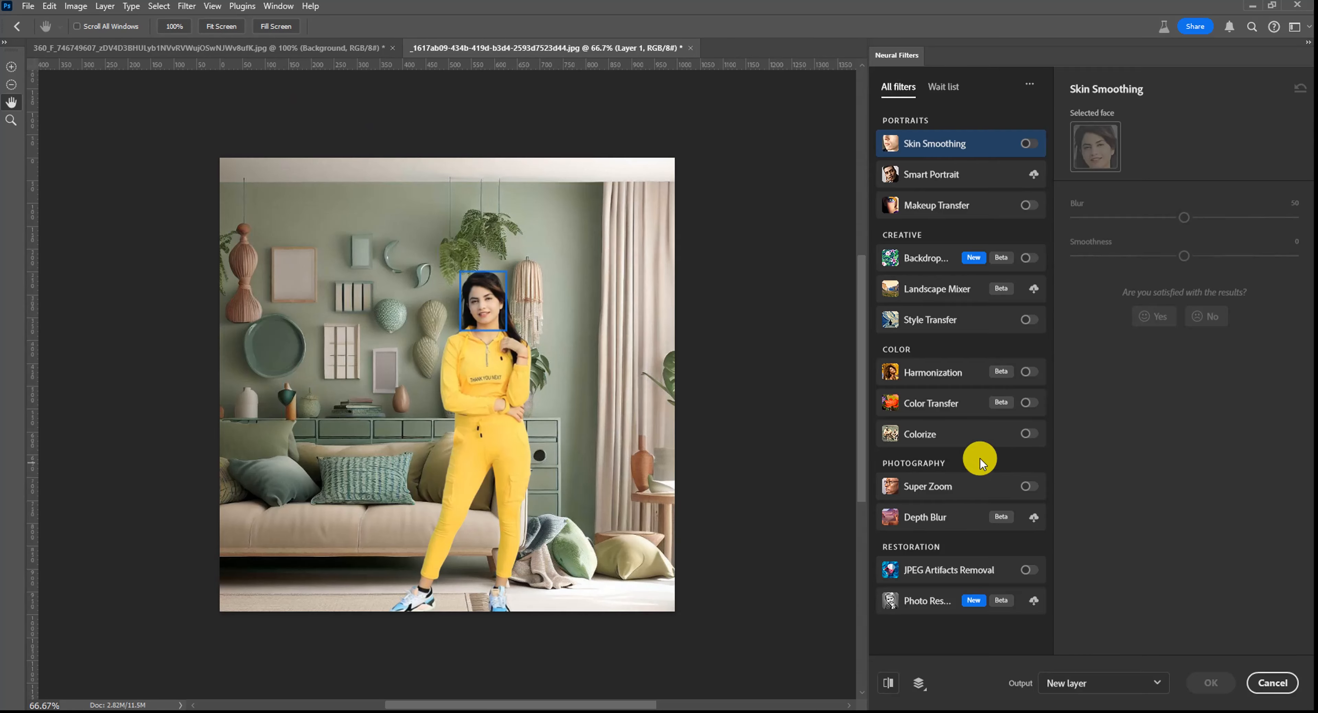
left_click(1028, 375)
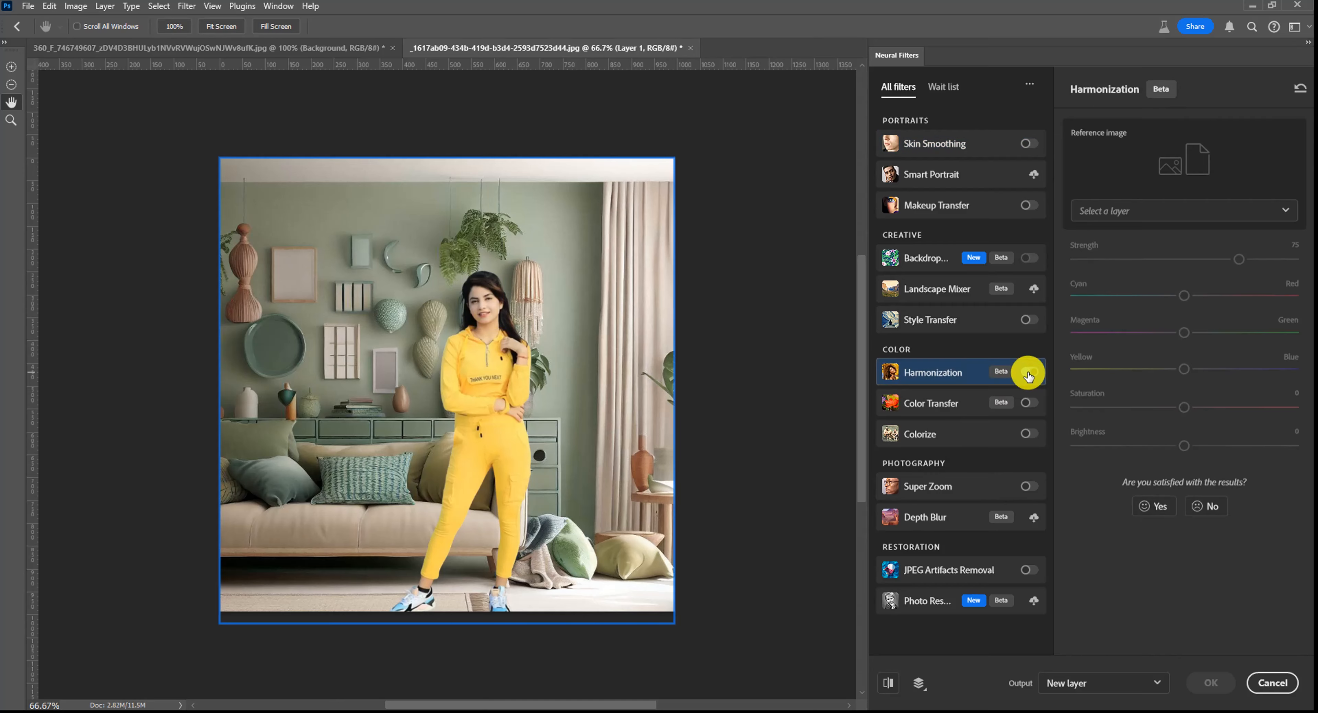
left_click(1168, 211)
left_click(1162, 259)
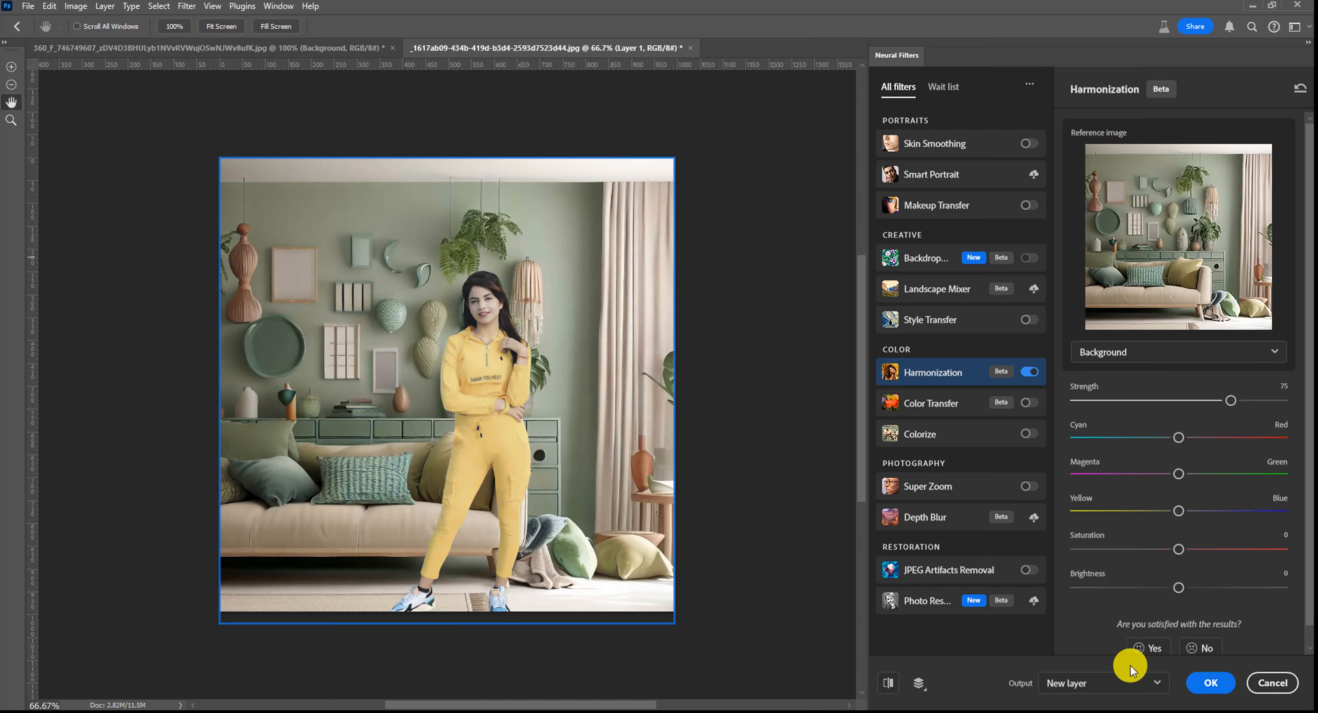
- Set the Harmonization output to New layer and apply the filter
left_click(1127, 688)
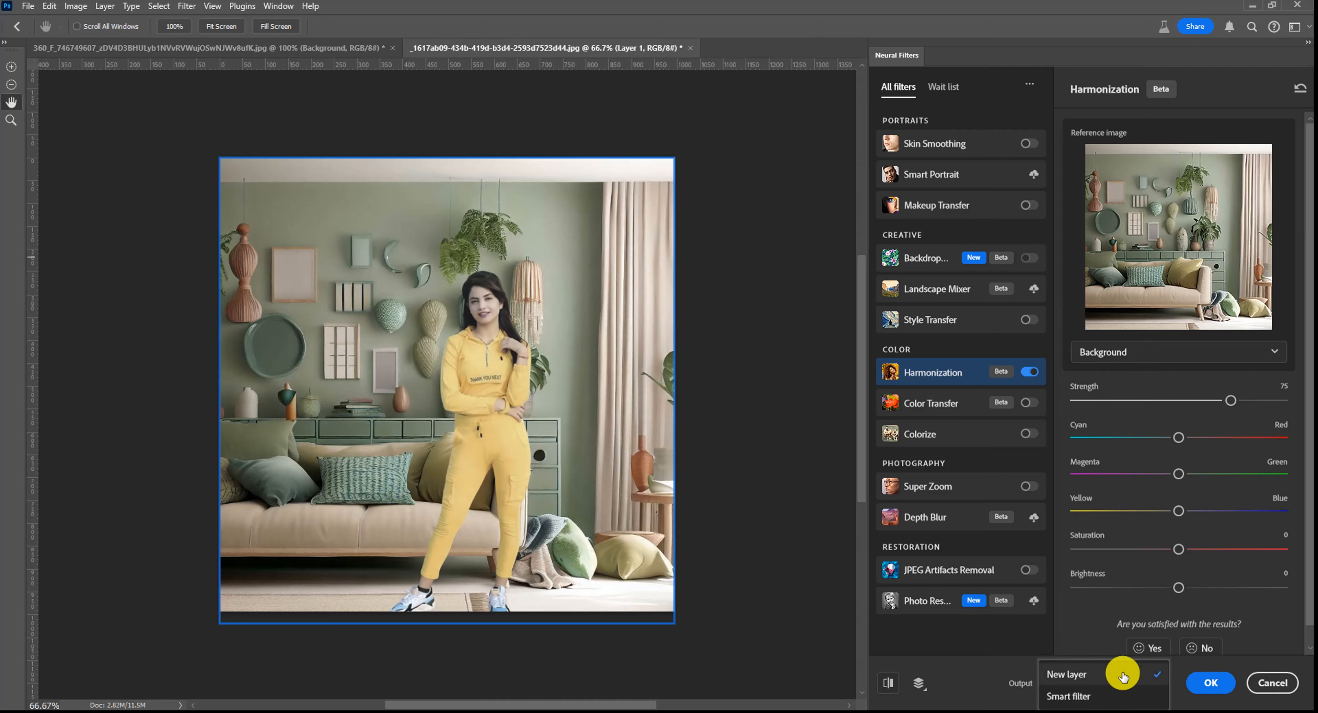
left_click(1123, 676)
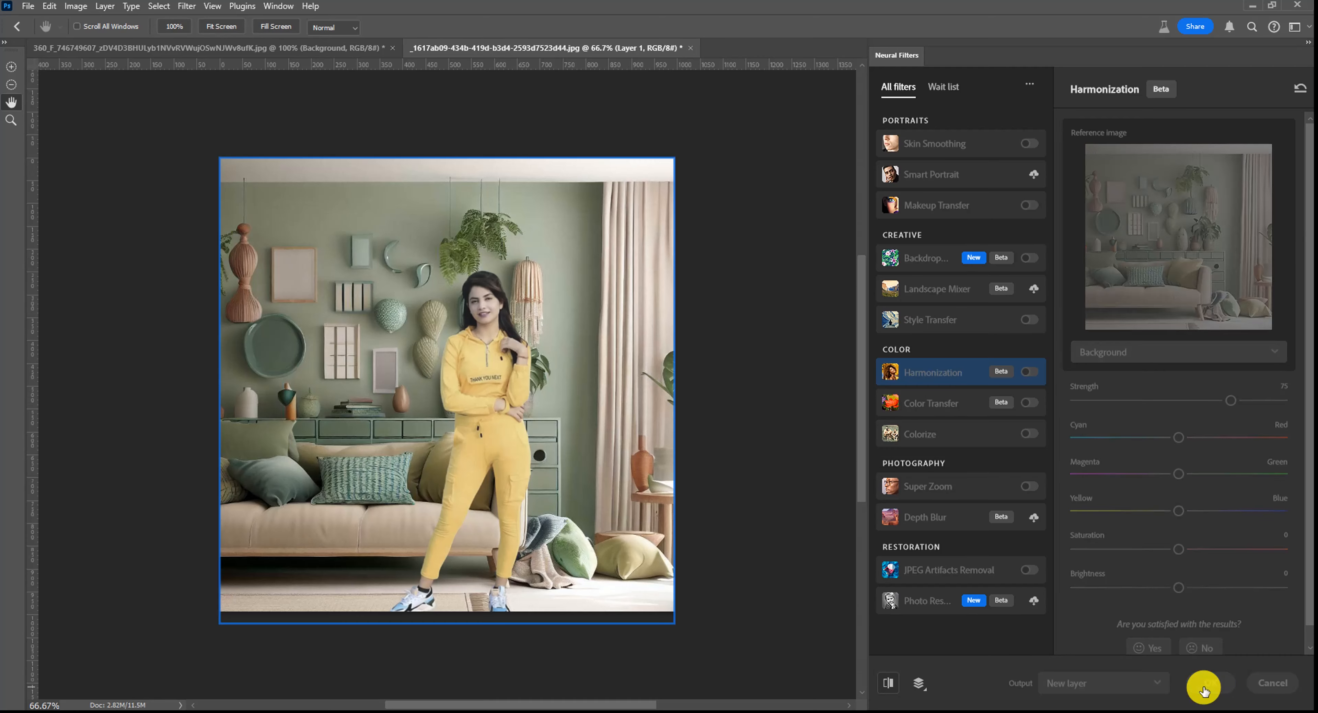
left_click(1203, 689)
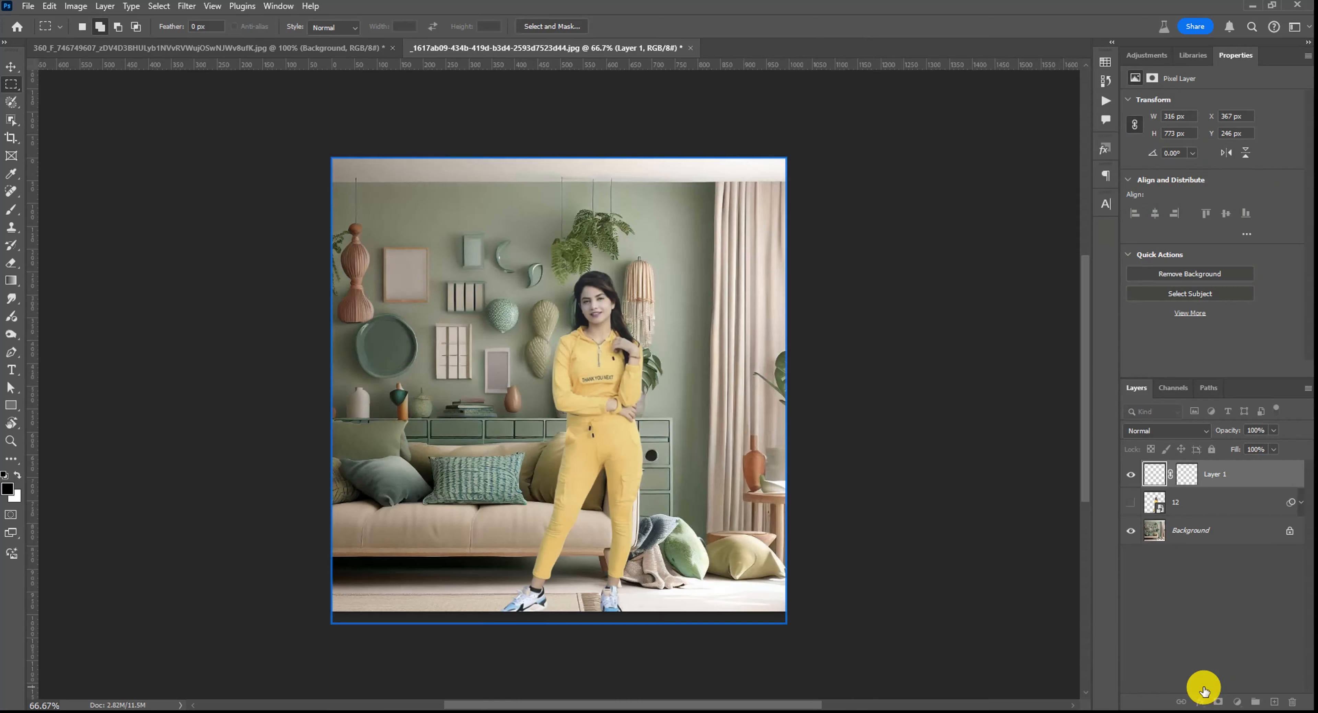
- Zoom in and toggle the harmonized layer's visibility to compare the woman before and after
right_click(655, 287)
left_click(674, 301)
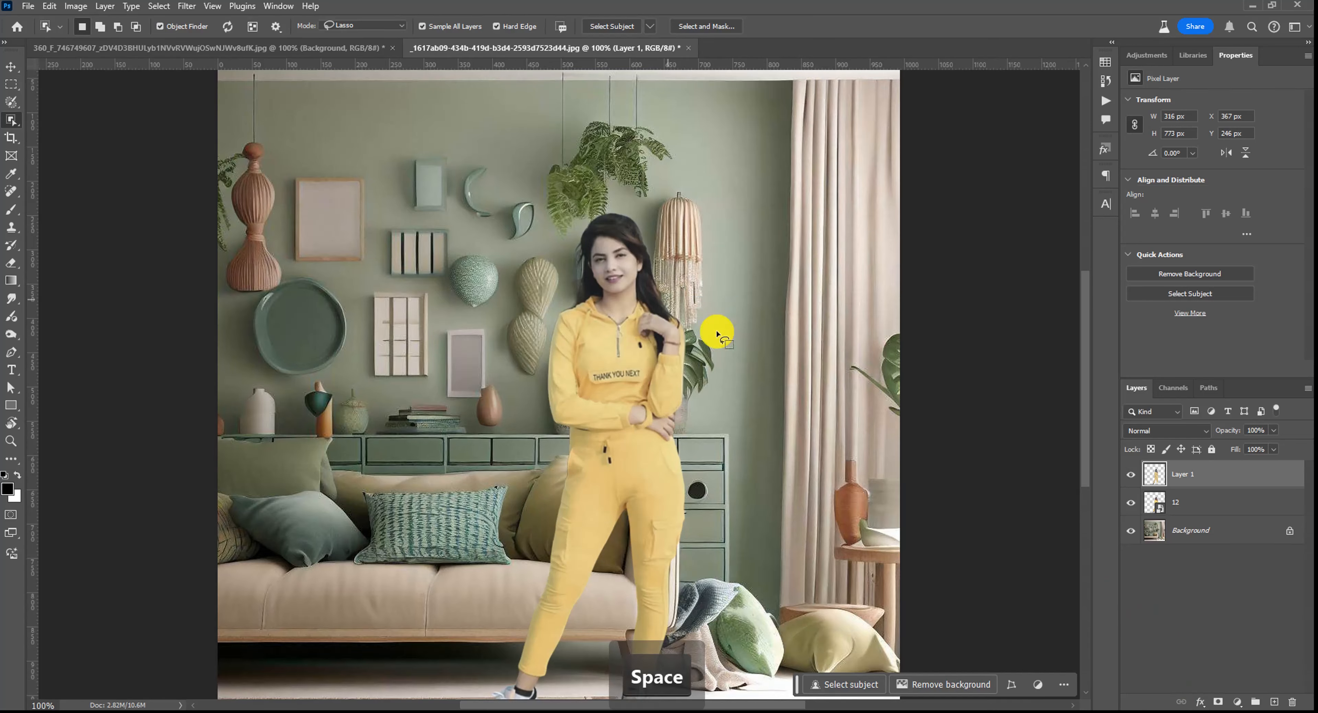
left_click(1130, 474)
left_click(1131, 476)
left_click(1132, 477)
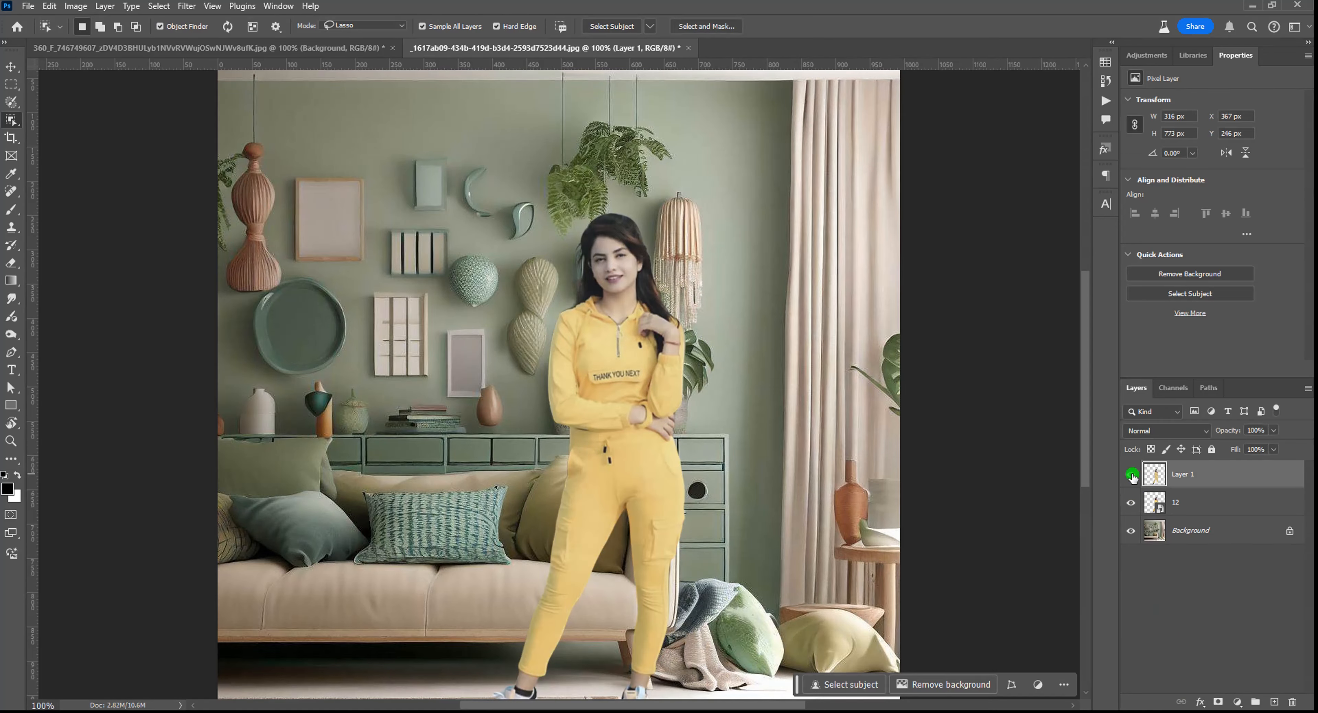
left_click(1131, 476)
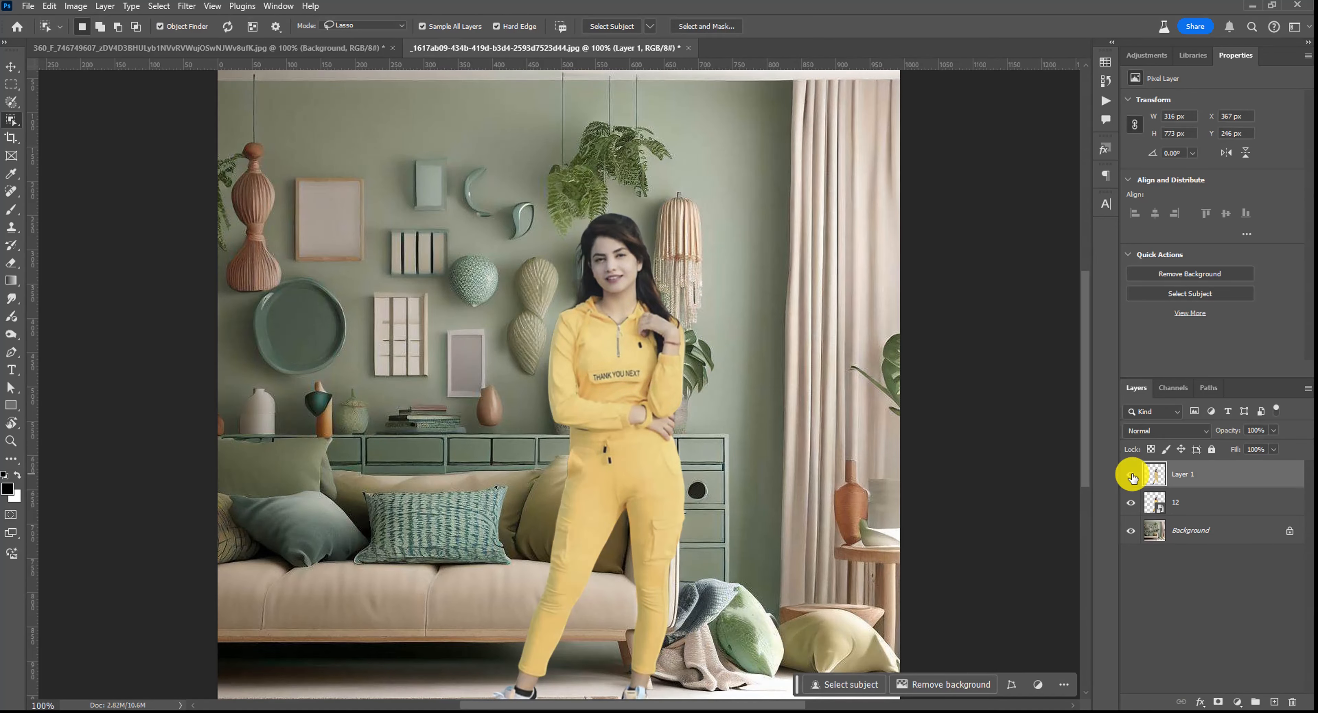